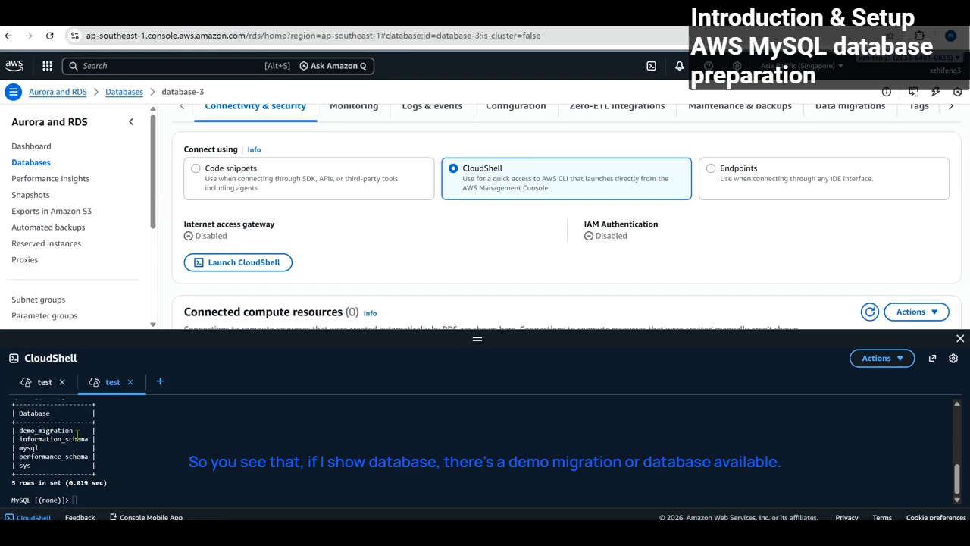
Switch the CloudShell MySQL session to the demo_migration database with USE demo_migration;.
{"action": "scroll", "coordinate": [136, 452], "scroll_direction": "up", "scroll_amount": 1}
{"action": "scroll", "coordinate": [140, 453], "scroll_direction": "down", "scroll_amount": 1}
{"action": "left_click_drag", "start_coordinate": [75, 430], "coordinate": [11, 430]}
{"action": "left_click", "coordinate": [190, 447]}
{"action": "scroll", "coordinate": [187, 452], "scroll_direction": "down", "scroll_amount": 1}
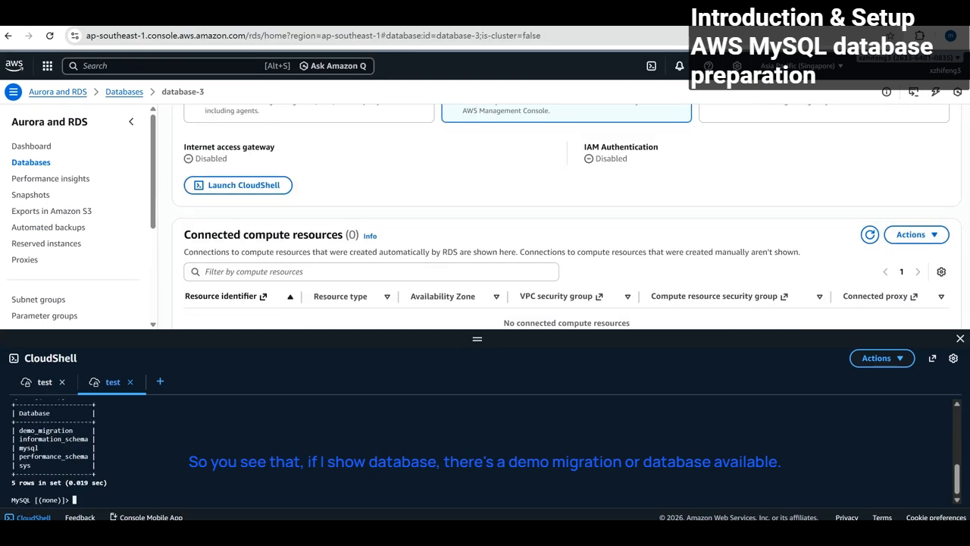
{"action": "type", "text": "USE demo_migration;"}
{"action": "key", "text": "Return"}
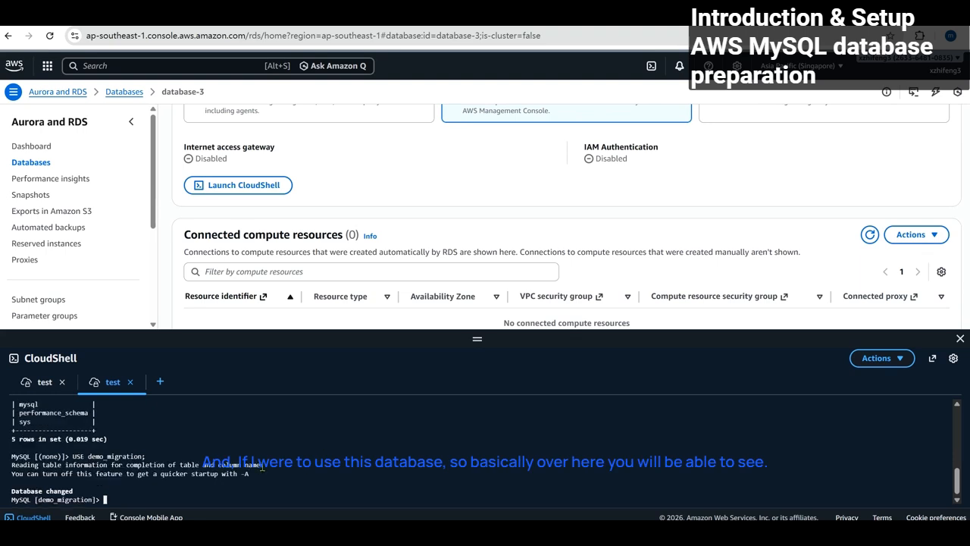
Paste and run SHOW TABLES; to list the demo_users table.
{"action": "right_click", "coordinate": [451, 424]}
{"action": "left_click", "coordinate": [507, 269]}
{"action": "key", "text": "Return"}
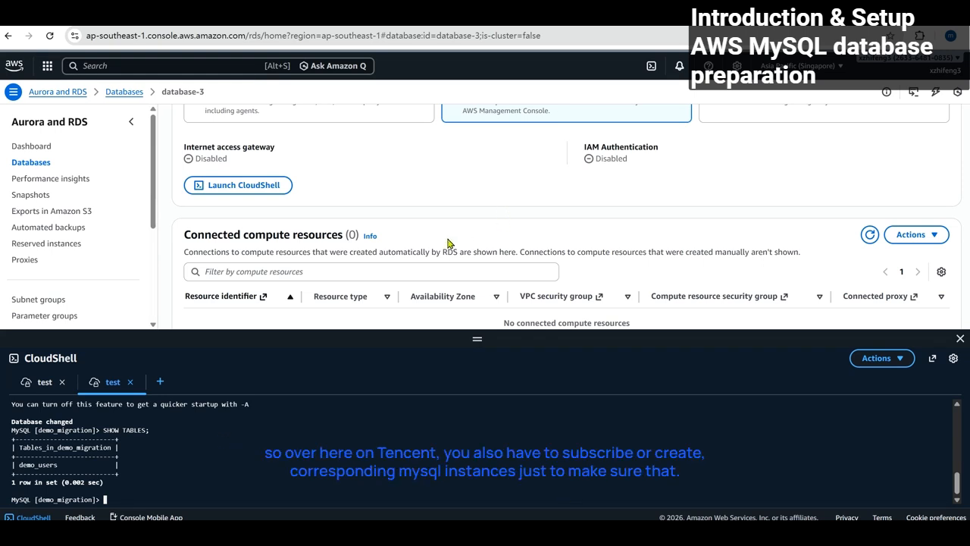
From the Tencent DTS Data Migration list, start creating a new migration task.
{"action": "left_click", "coordinate": [212, 25]}
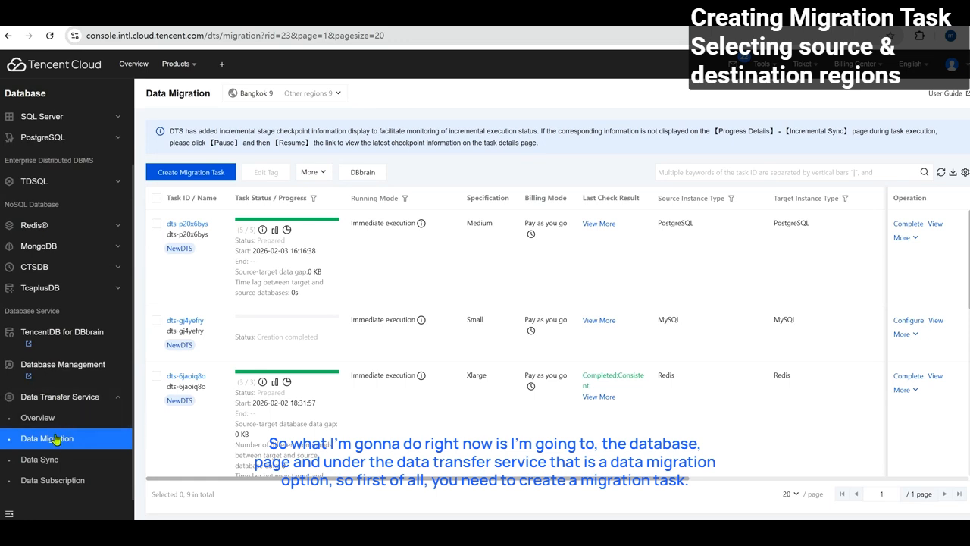
{"action": "left_click", "coordinate": [194, 174]}
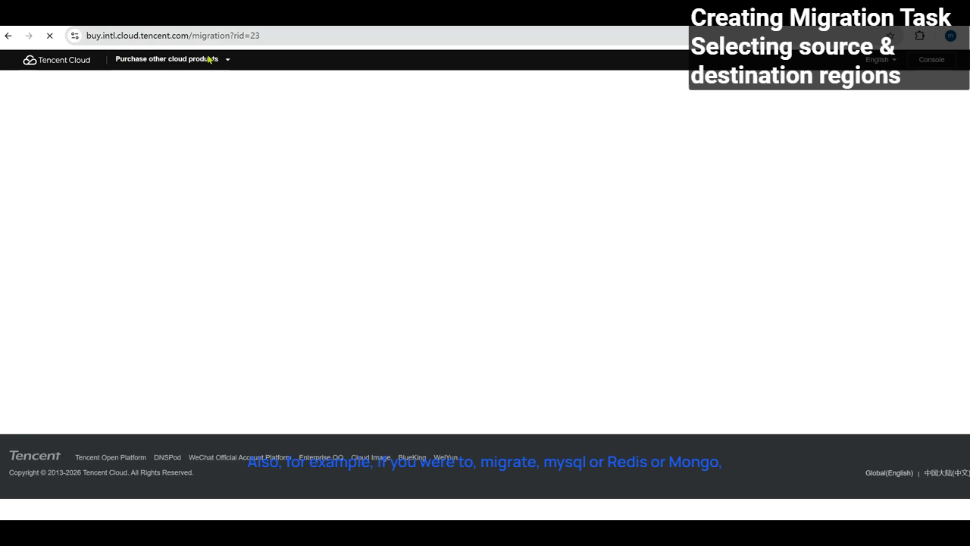
Set the source region to Singapore, keep MySQL target in Bangkok at Small, and accept the DTS terms.
{"action": "scroll", "coordinate": [163, 227], "scroll_direction": "down", "scroll_amount": 1}
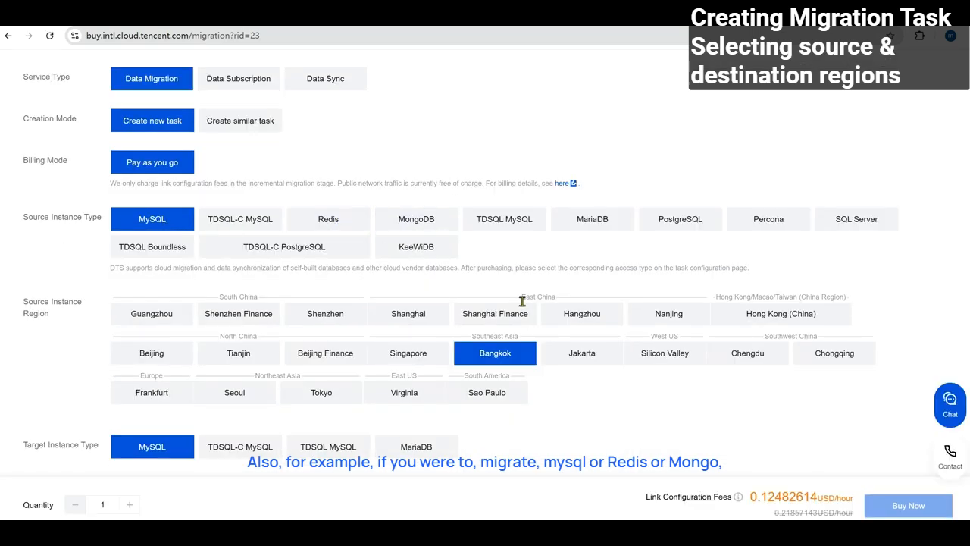
{"action": "scroll", "coordinate": [303, 219], "scroll_direction": "up", "scroll_amount": 1}
{"action": "scroll", "coordinate": [315, 218], "scroll_direction": "down", "scroll_amount": 2}
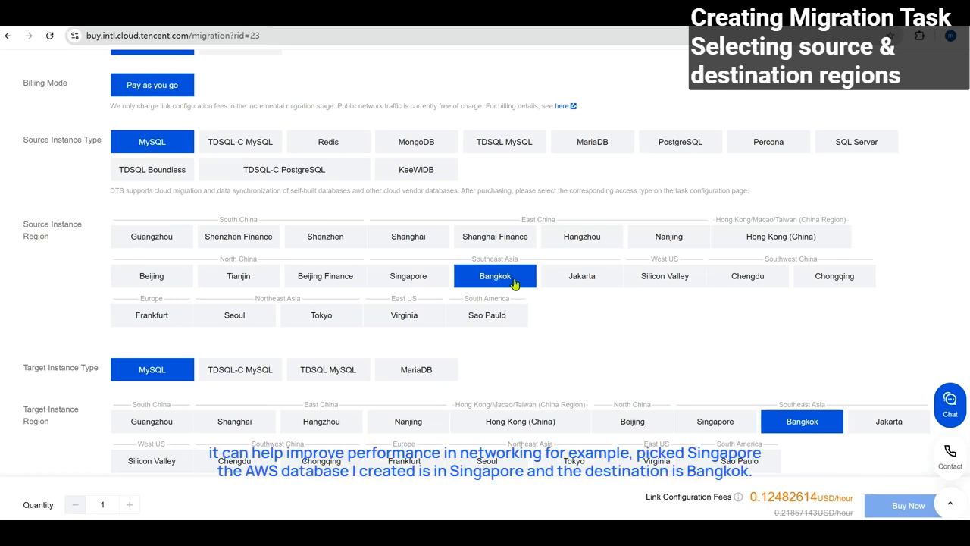
{"action": "scroll", "coordinate": [470, 250], "scroll_direction": "down", "scroll_amount": 1}
{"action": "left_click", "coordinate": [412, 202]}
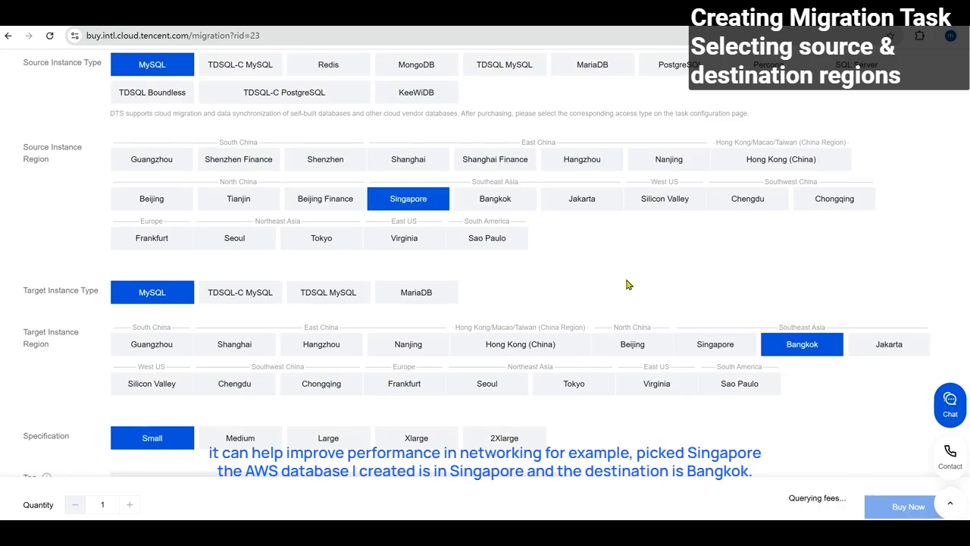
{"action": "scroll", "coordinate": [515, 235], "scroll_direction": "down", "scroll_amount": 1}
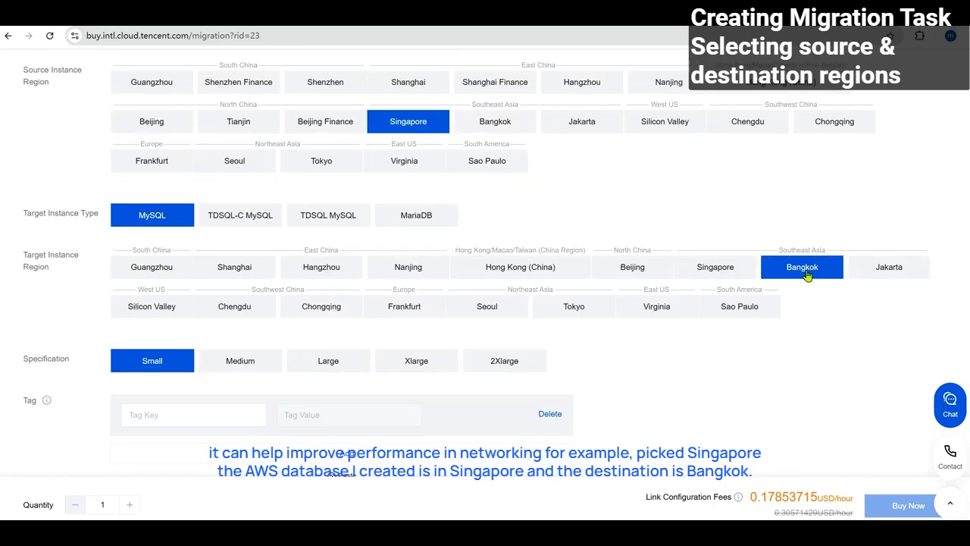
{"action": "scroll", "coordinate": [801, 276], "scroll_direction": "down", "scroll_amount": 1}
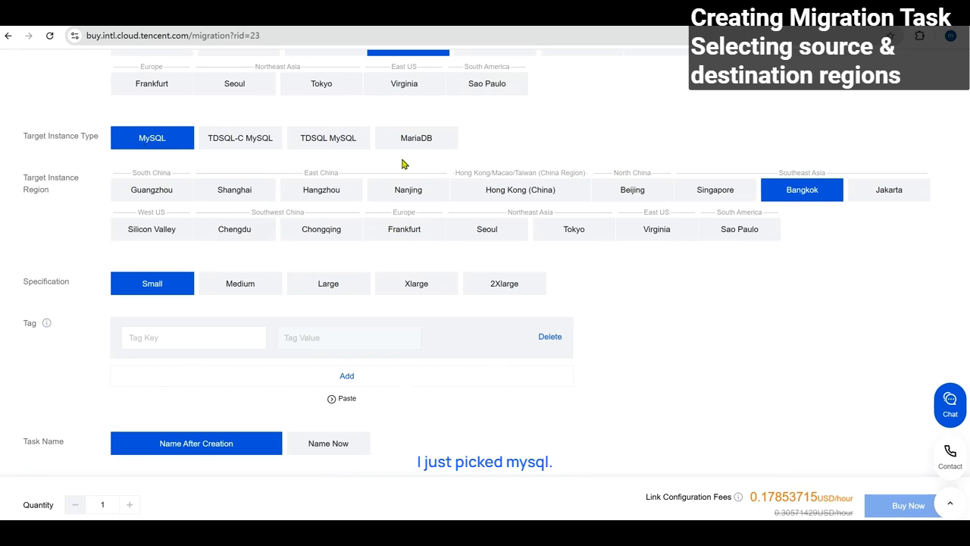
{"action": "scroll", "coordinate": [335, 318], "scroll_direction": "down", "scroll_amount": 3}
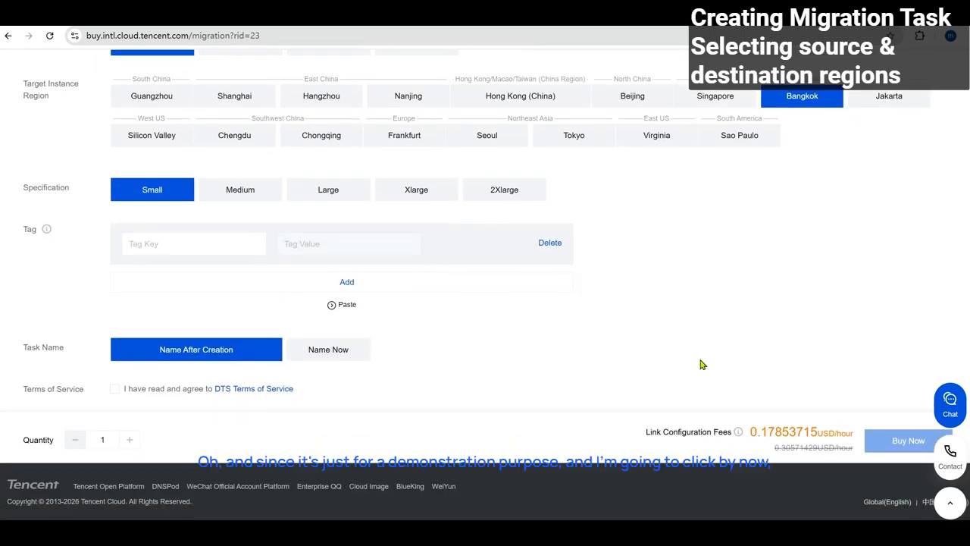
{"action": "left_click", "coordinate": [124, 391]}
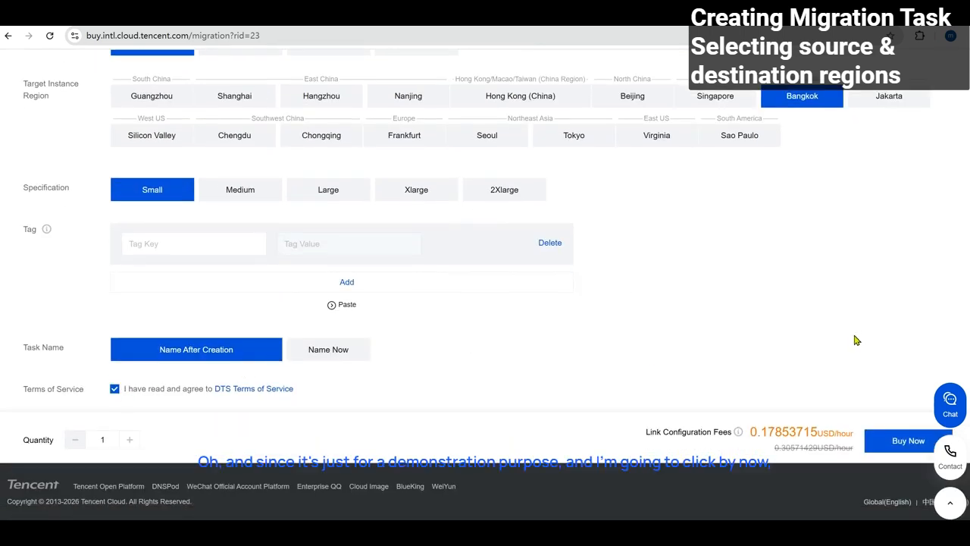
Buy and confirm the migration task, then open configuration for new task dts-n07tip9w.
{"action": "left_click", "coordinate": [895, 441]}
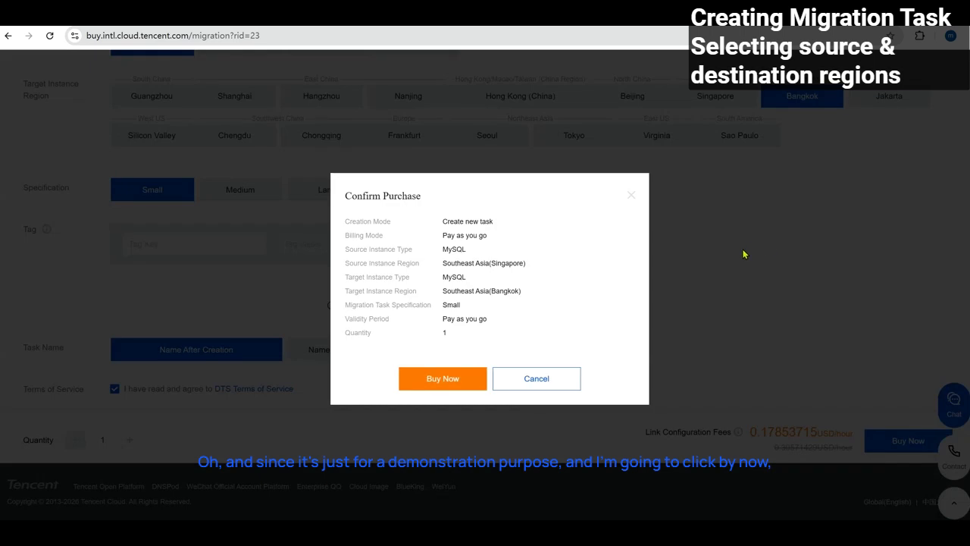
{"action": "left_click", "coordinate": [455, 383]}
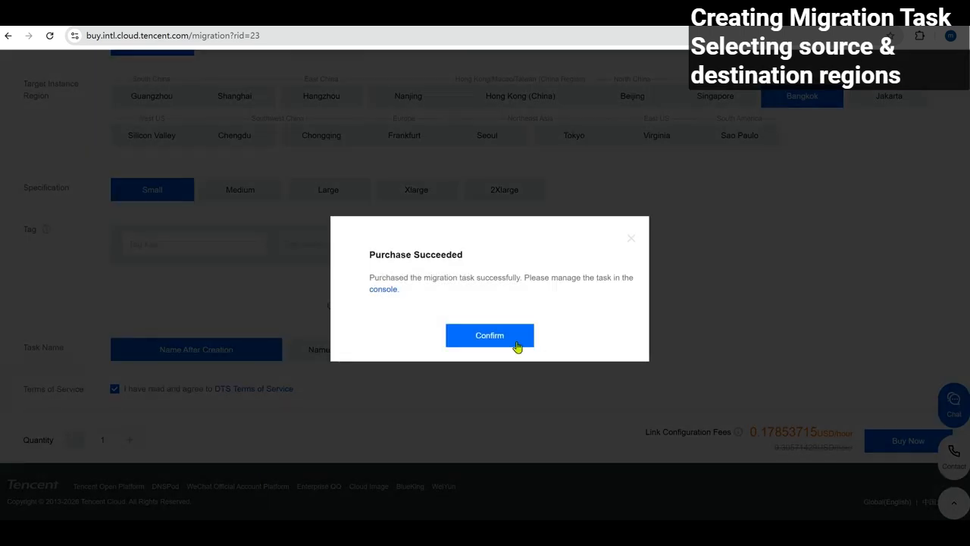
{"action": "left_click", "coordinate": [514, 342]}
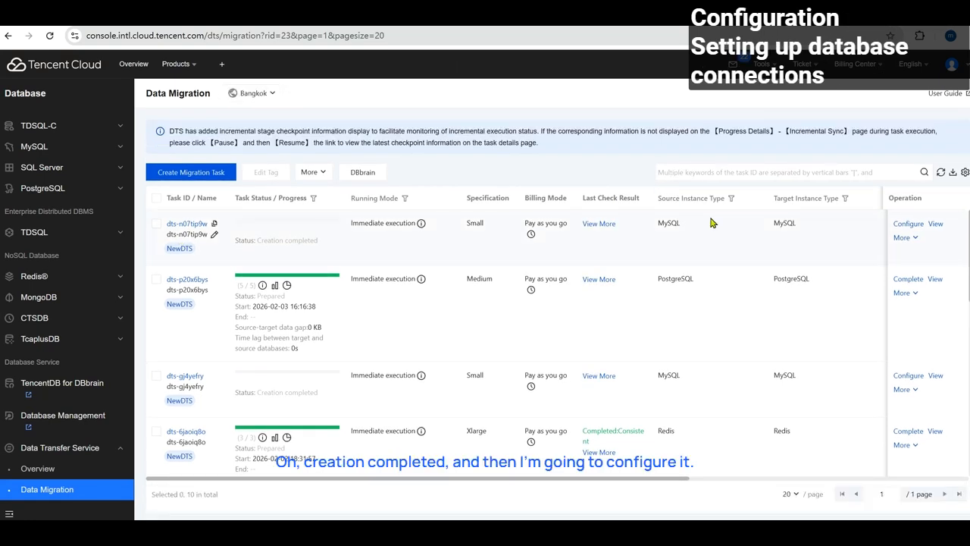
{"action": "left_click", "coordinate": [897, 226]}
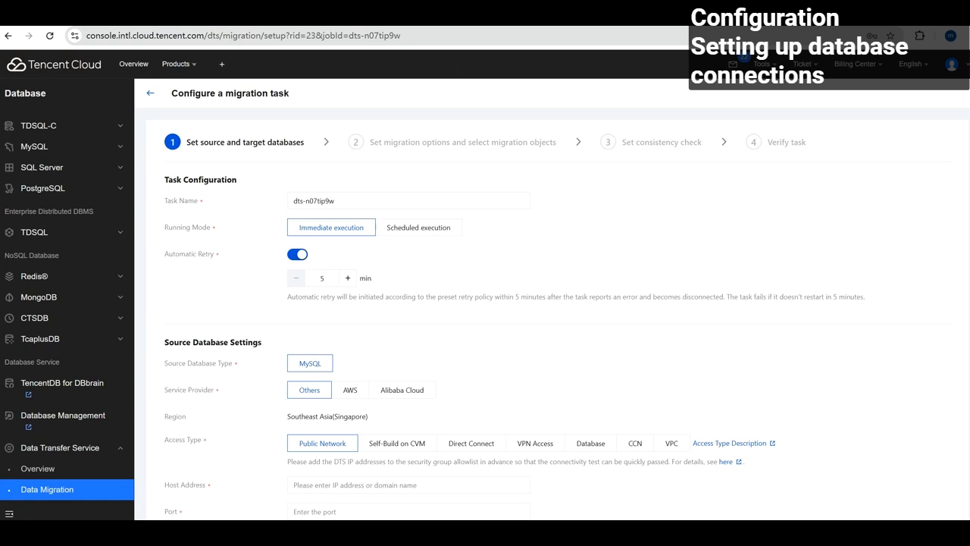
Keep the new task's running mode on immediate execution.
{"action": "scroll", "coordinate": [576, 279], "scroll_direction": "down", "scroll_amount": 1}
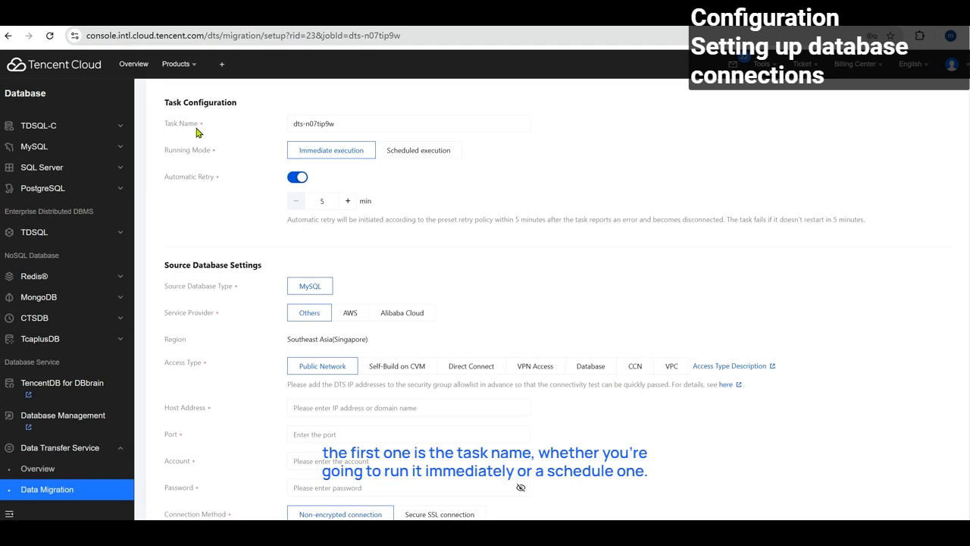
{"action": "left_click", "coordinate": [356, 123]}
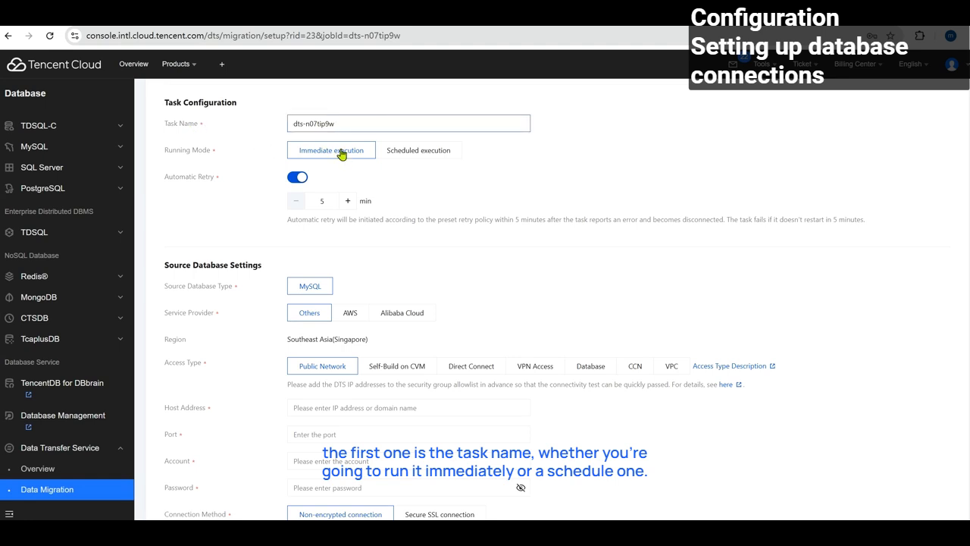
{"action": "left_click", "coordinate": [387, 152]}
{"action": "left_click", "coordinate": [341, 154]}
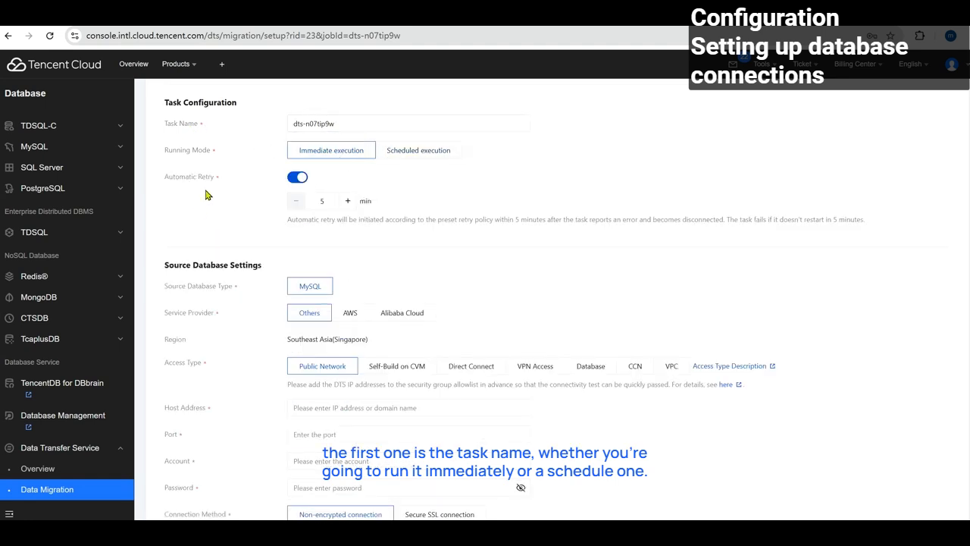
{"action": "scroll", "coordinate": [218, 199], "scroll_direction": "down", "scroll_amount": 1}
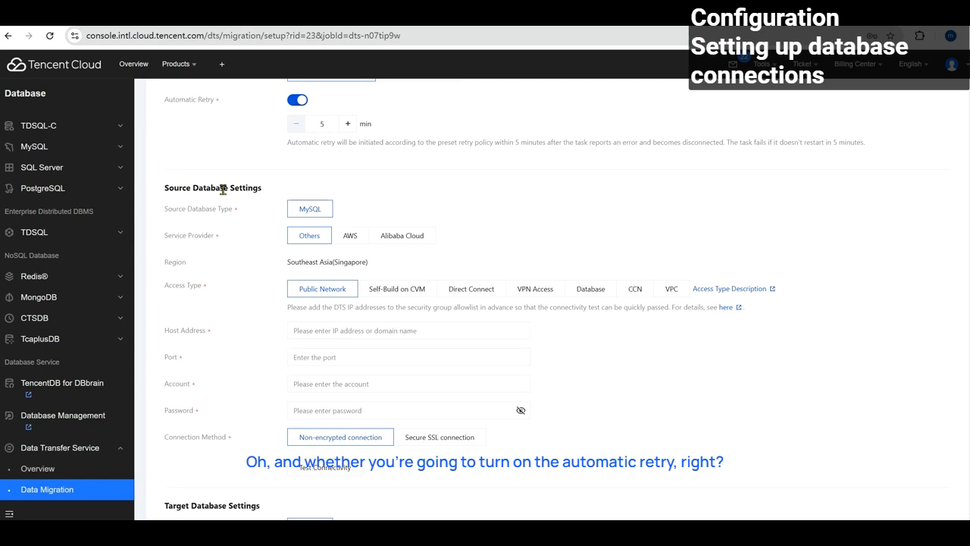
{"action": "scroll", "coordinate": [213, 196], "scroll_direction": "up", "scroll_amount": 1}
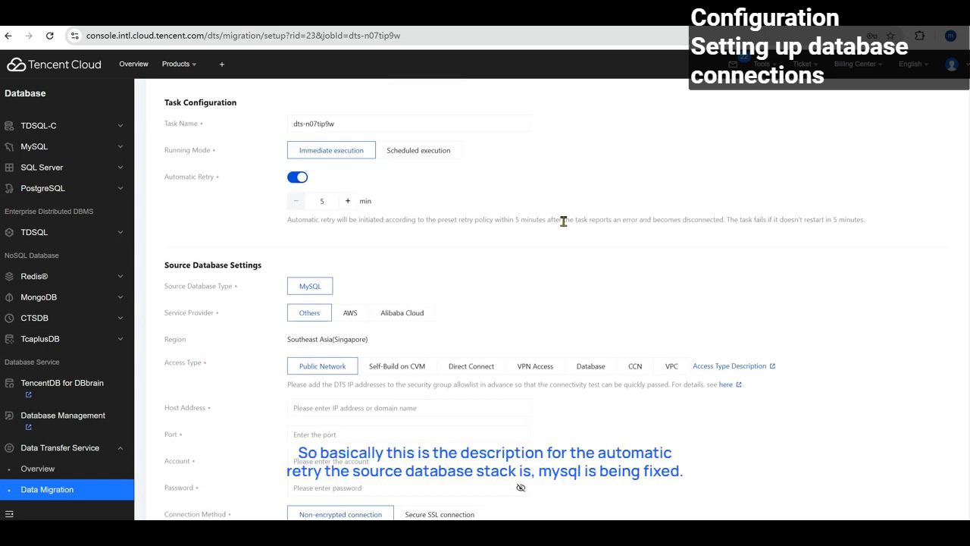
{"action": "scroll", "coordinate": [556, 231], "scroll_direction": "down", "scroll_amount": 1}
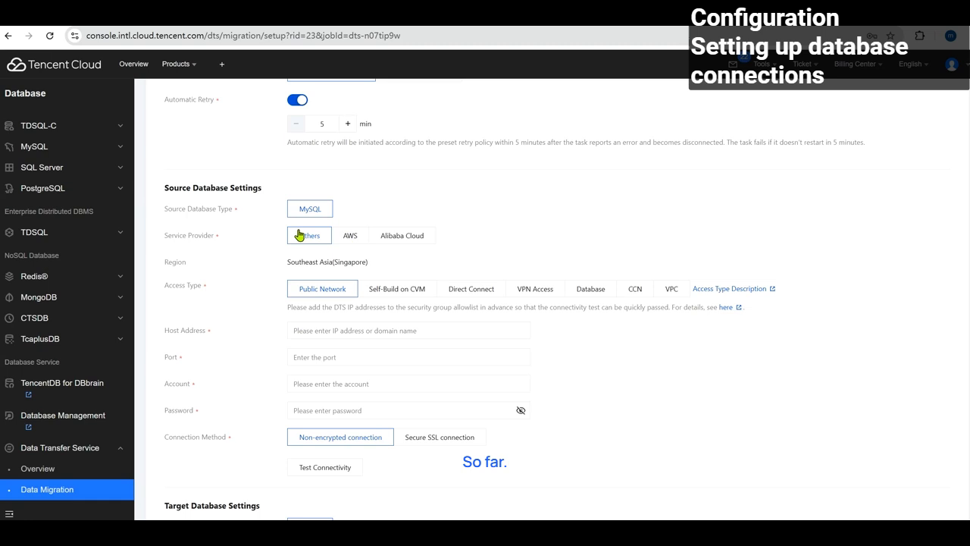
Set the source to AWS RDS MySQL 8.0 over the public network, ready for the host address.
{"action": "left_click", "coordinate": [352, 239]}
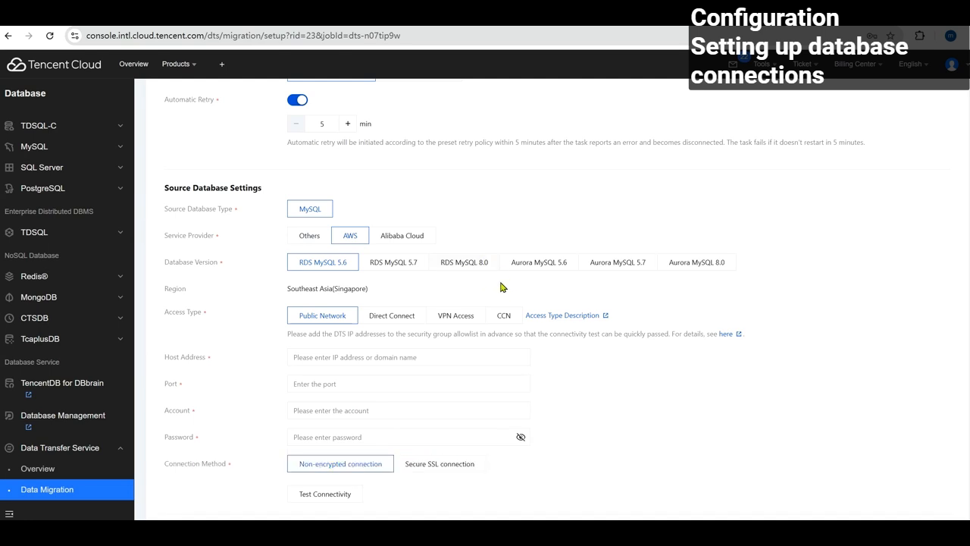
{"action": "left_click", "coordinate": [465, 262]}
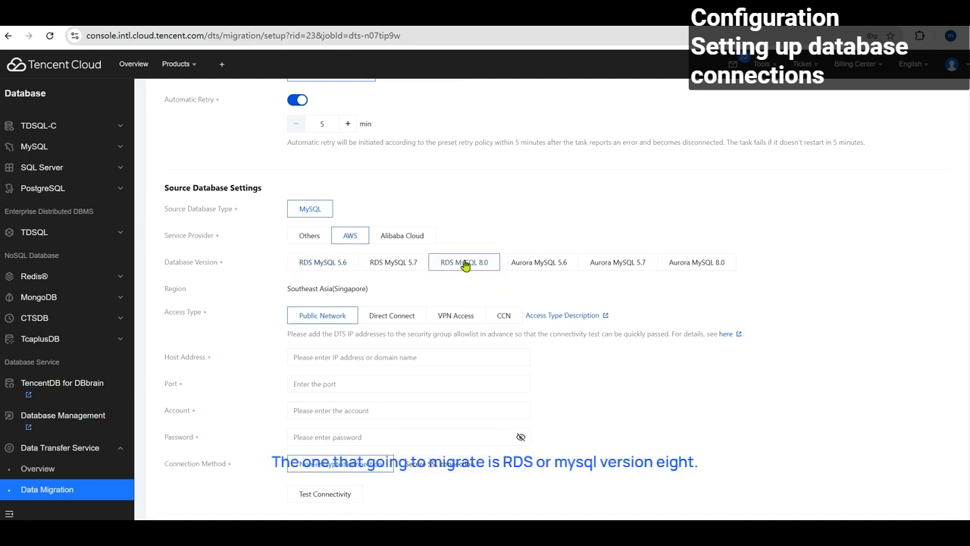
{"action": "scroll", "coordinate": [462, 269], "scroll_direction": "down", "scroll_amount": 1}
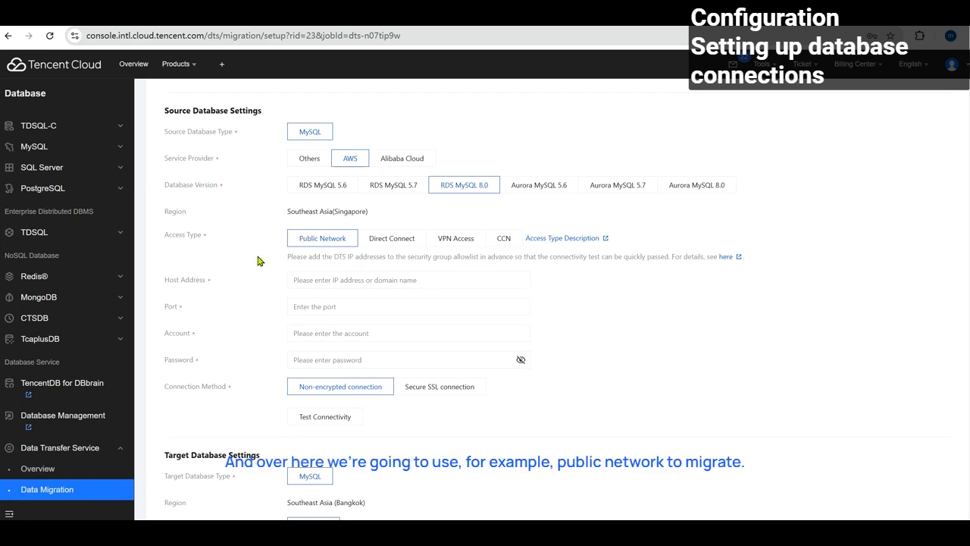
{"action": "left_click", "coordinate": [370, 282]}
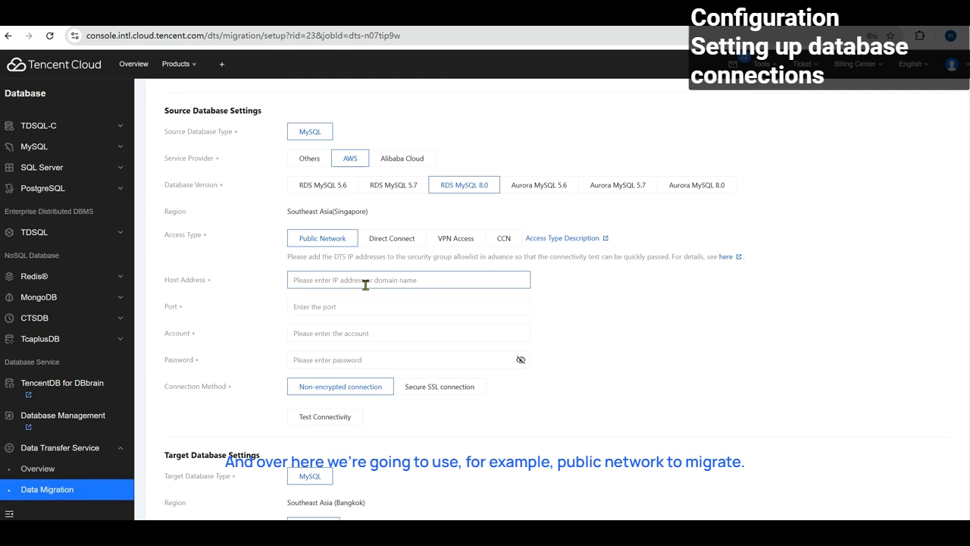
{"action": "left_click", "coordinate": [350, 279]}
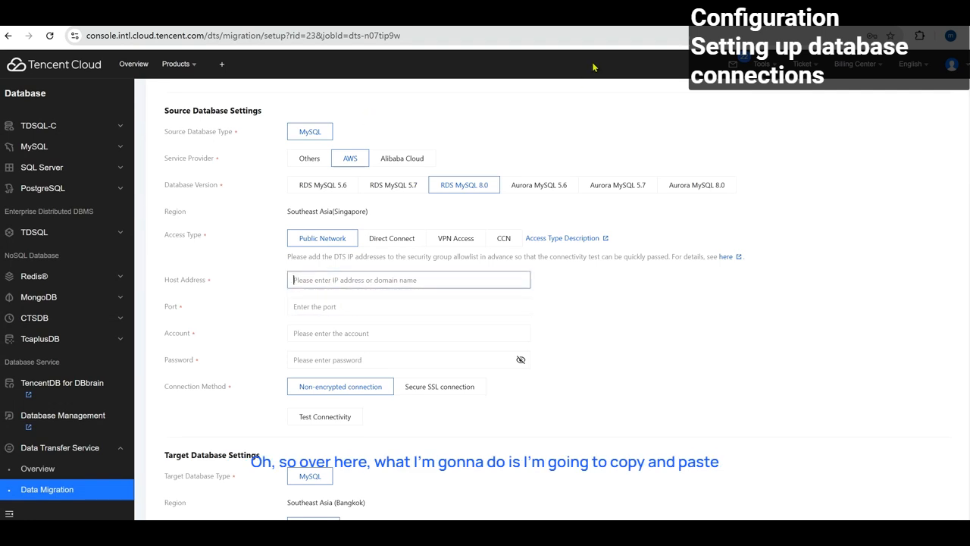
{"action": "key", "text": "ctrl+Tab"}
Show database-3's connection code snippet and select the endpoint hostname in the mysql command.
{"action": "scroll", "coordinate": [452, 289], "scroll_direction": "up", "scroll_amount": 5}
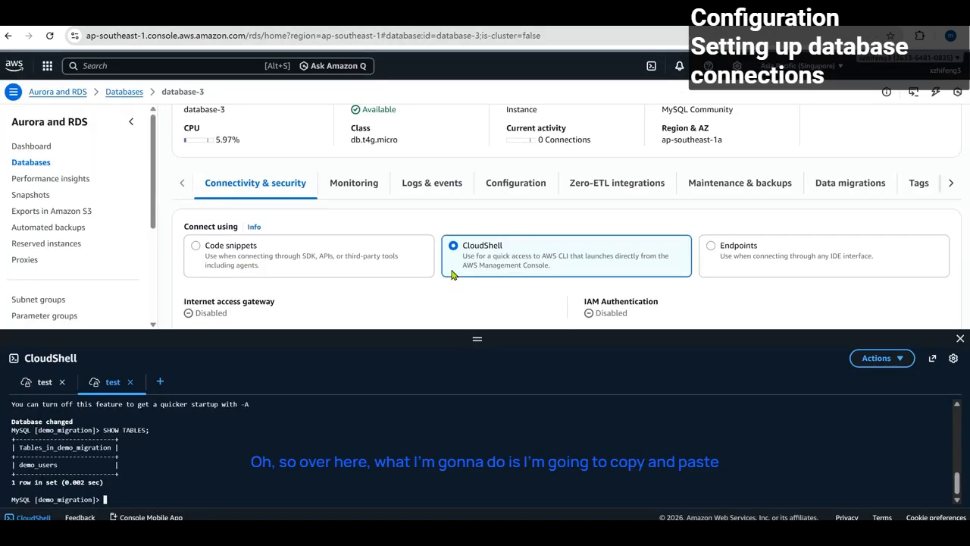
{"action": "scroll", "coordinate": [502, 244], "scroll_direction": "down", "scroll_amount": 1}
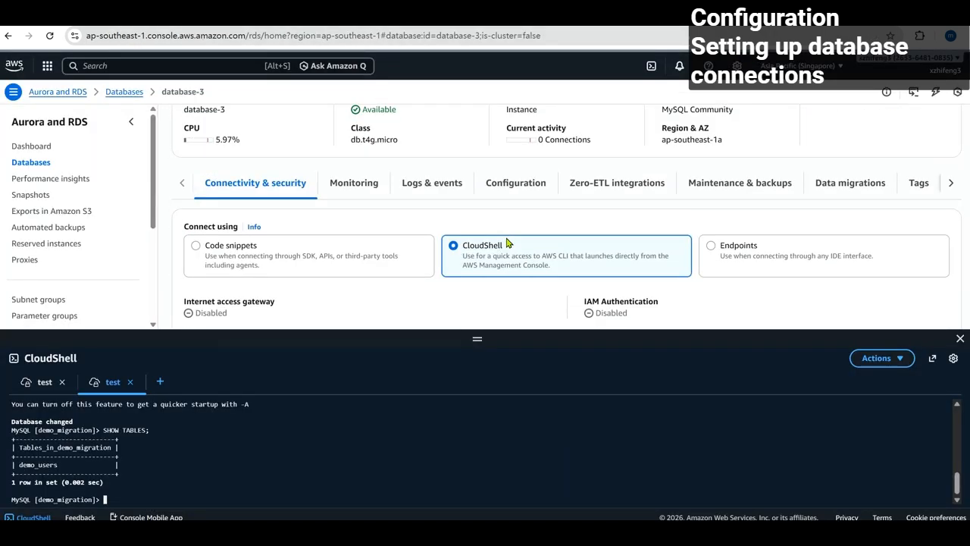
{"action": "scroll", "coordinate": [498, 234], "scroll_direction": "down", "scroll_amount": 1}
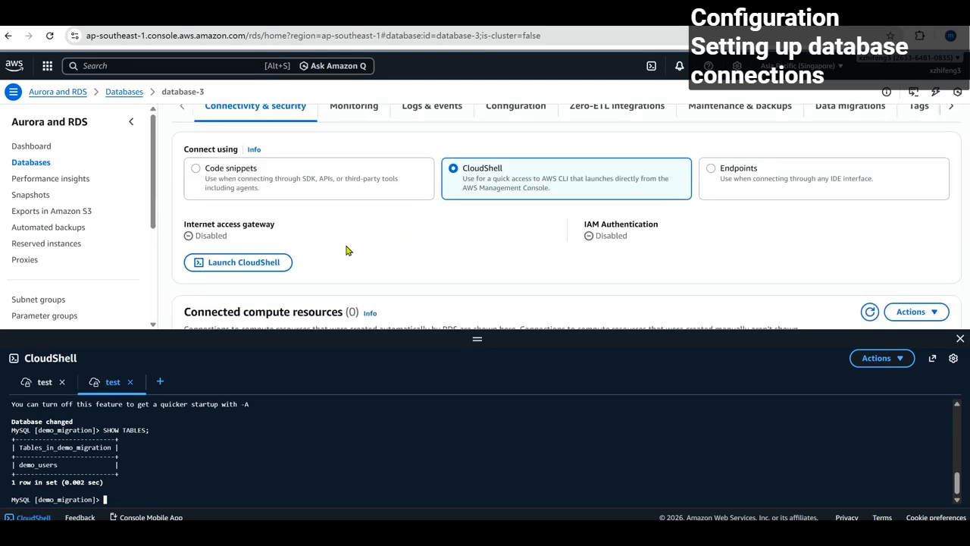
{"action": "scroll", "coordinate": [346, 250], "scroll_direction": "down", "scroll_amount": 2}
{"action": "scroll", "coordinate": [500, 240], "scroll_direction": "up", "scroll_amount": 3}
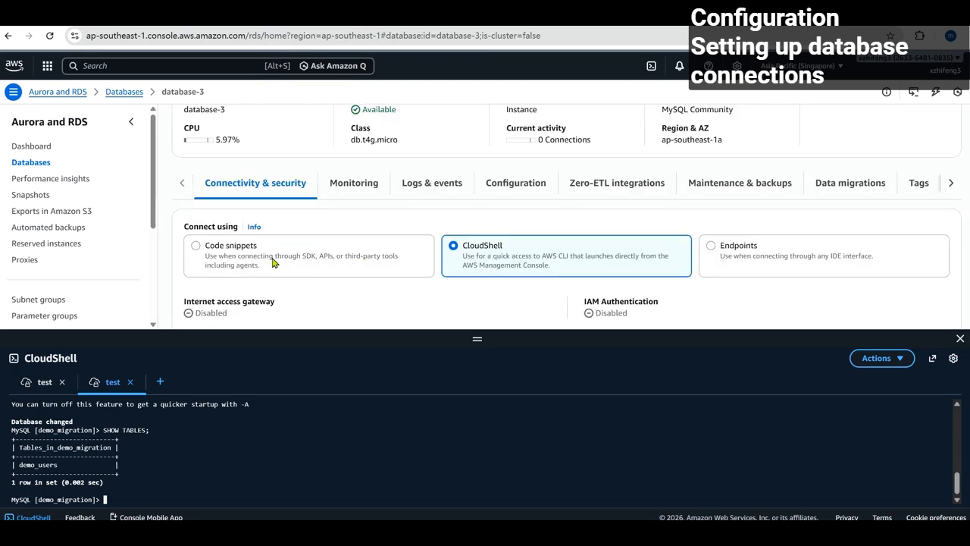
{"action": "left_click", "coordinate": [231, 253]}
{"action": "scroll", "coordinate": [359, 244], "scroll_direction": "down", "scroll_amount": 2}
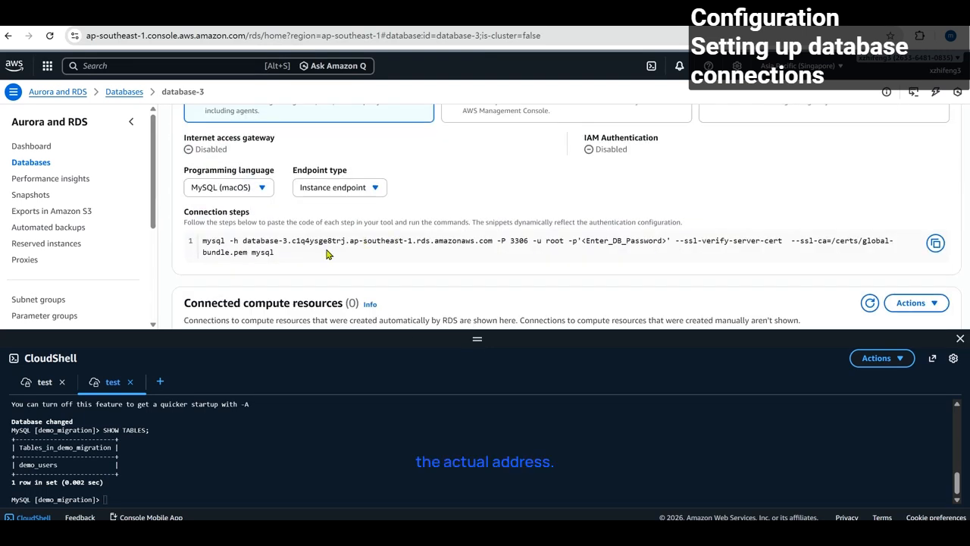
{"action": "left_click_drag", "start_coordinate": [242, 240], "coordinate": [492, 241]}
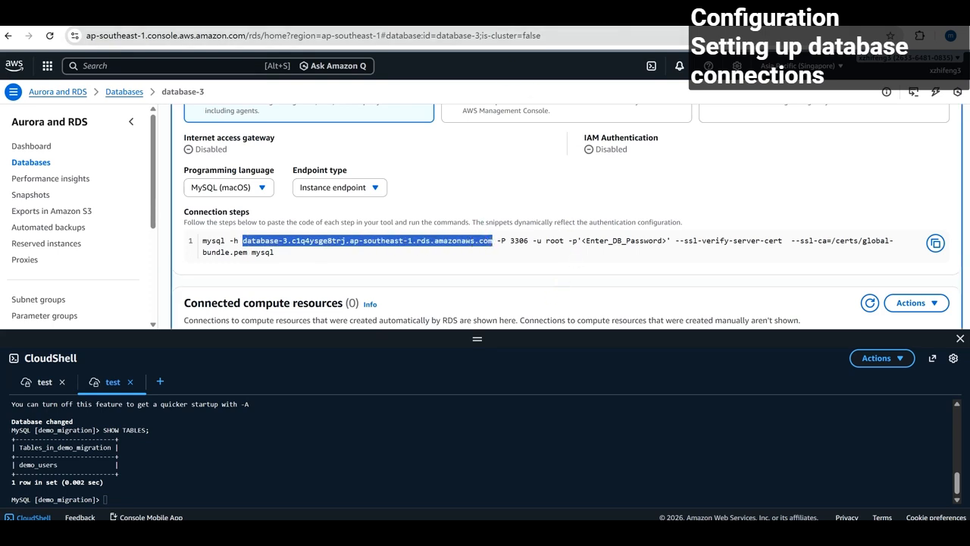
{"action": "key", "text": "ctrl+Tab"}
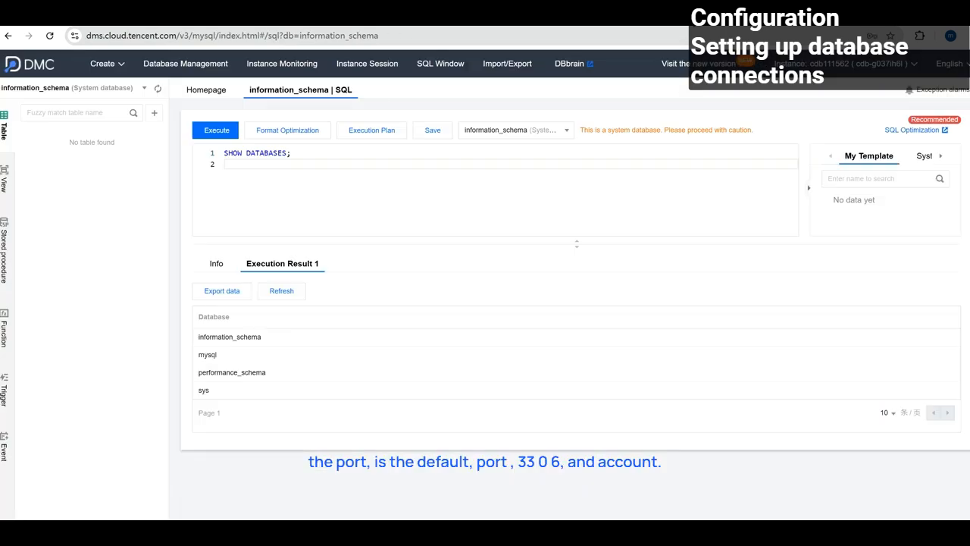
Fill in the database-3 endpoint as host, port 3306, and the migration account name.
{"action": "key", "text": "ctrl+Tab"}
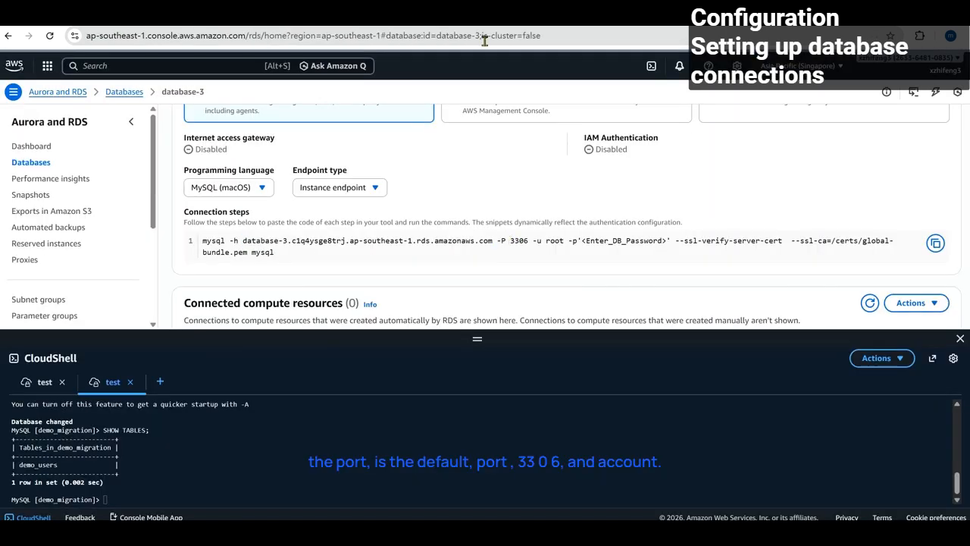
{"action": "key", "text": "ctrl+Tab"}
{"action": "left_click", "coordinate": [357, 306]}
{"action": "type", "text": "3306"}
{"action": "left_click", "coordinate": [371, 333]}
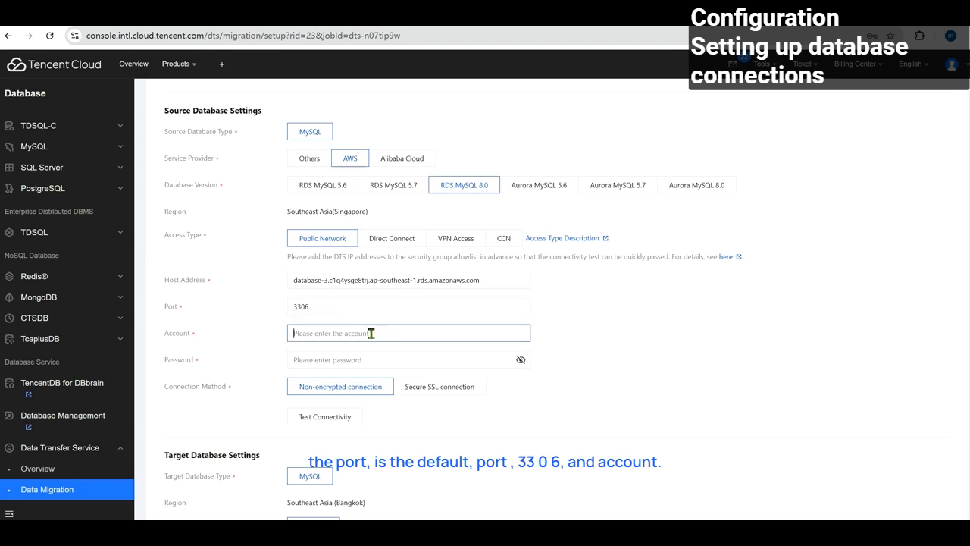
{"action": "type", "text": "dts_migrator"}
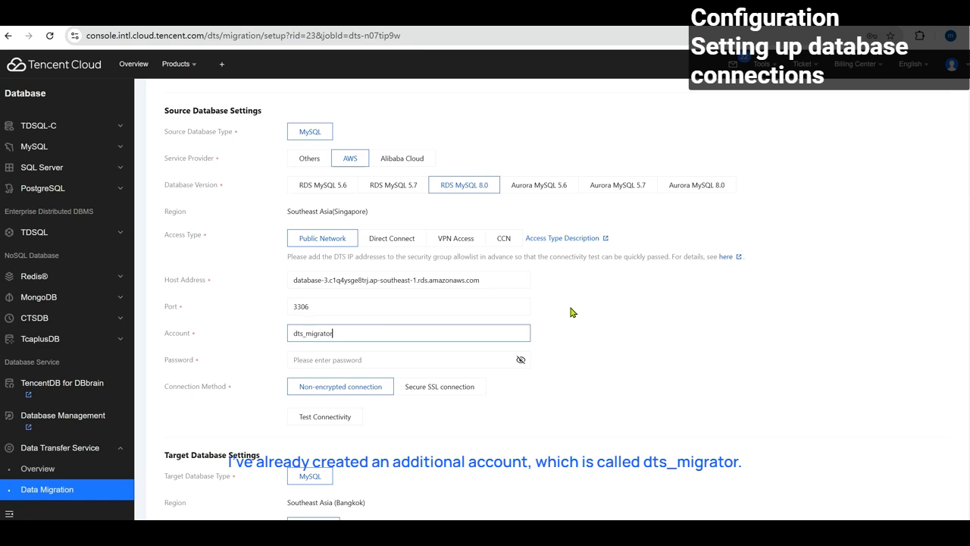
Enter the migration account password and choose a Secure SSL connection.
{"action": "key", "text": "Tab"}
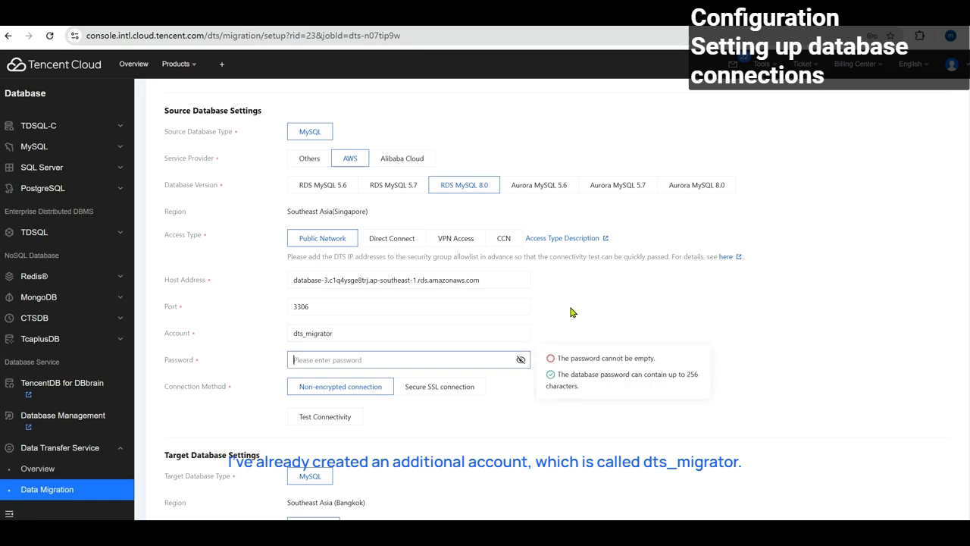
{"action": "key", "text": "BackSpace"}
{"action": "key", "text": "BackSpace"}
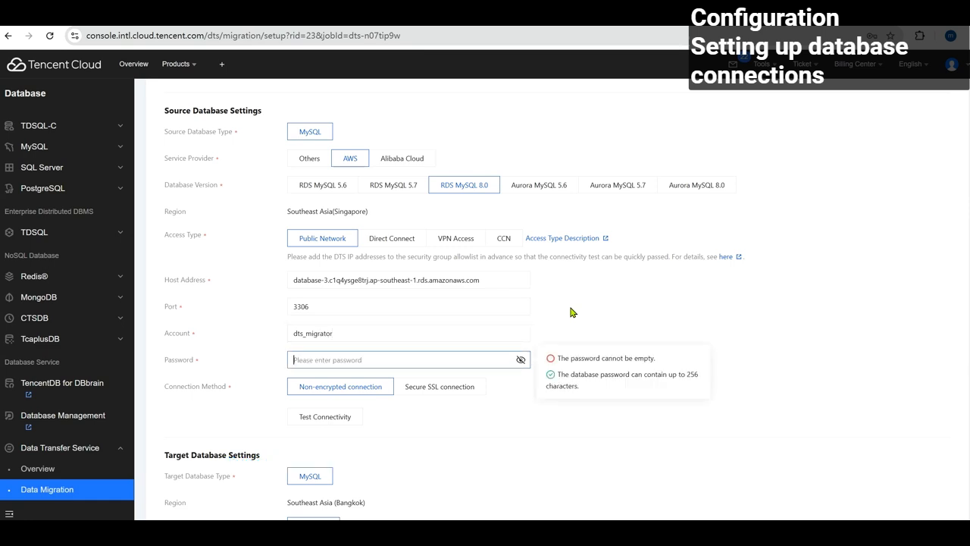
{"action": "type", "text": "•••••"}
{"action": "left_click", "coordinate": [434, 389]}
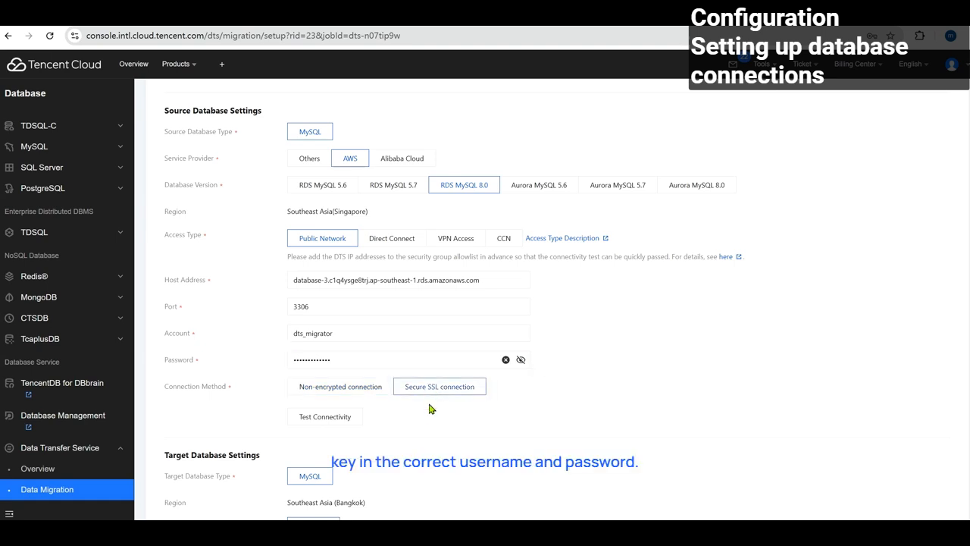
{"action": "left_click", "coordinate": [345, 362]}
{"action": "scroll", "coordinate": [360, 316], "scroll_direction": "down", "scroll_amount": 1}
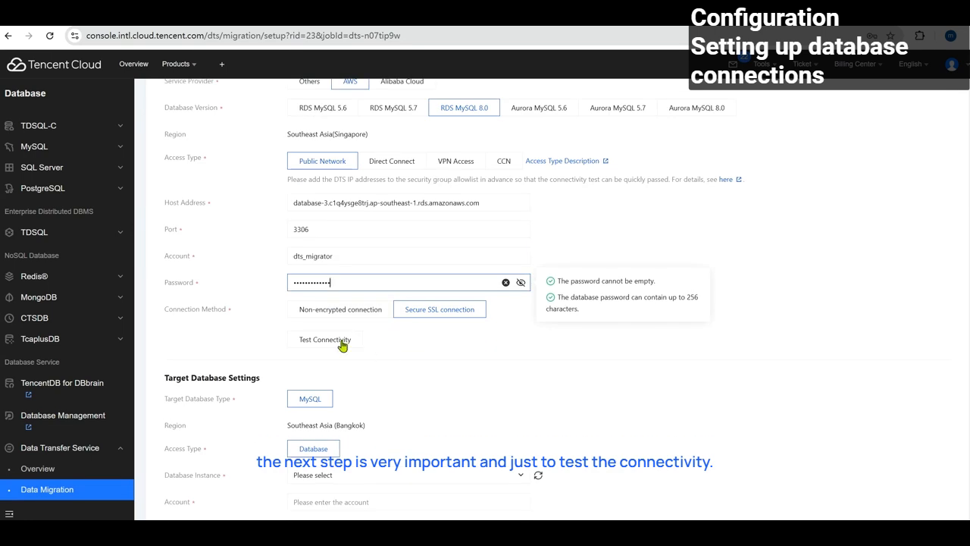
Test source connectivity twice; Telnet passes but login is denied with Error 1045.
{"action": "left_click", "coordinate": [338, 340]}
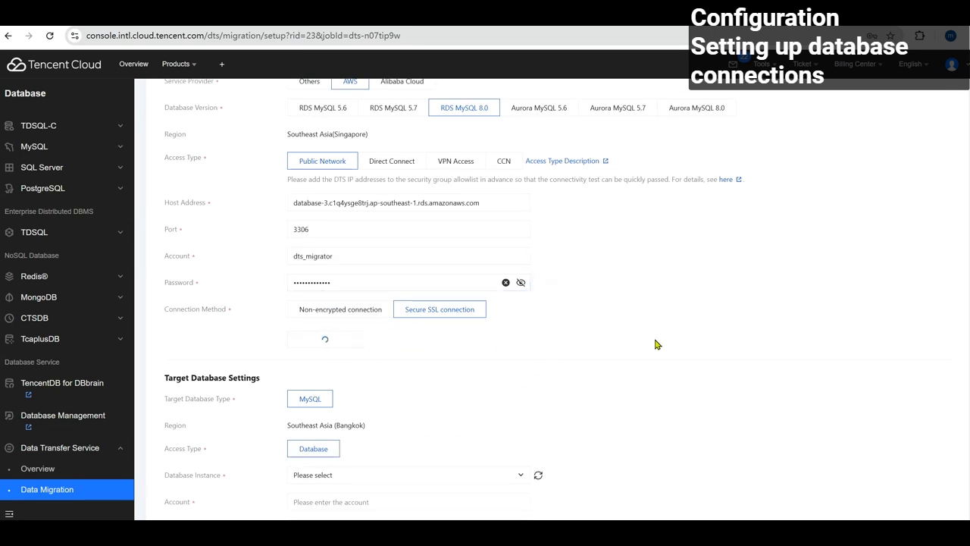
{"action": "scroll", "coordinate": [650, 341], "scroll_direction": "up", "scroll_amount": 1}
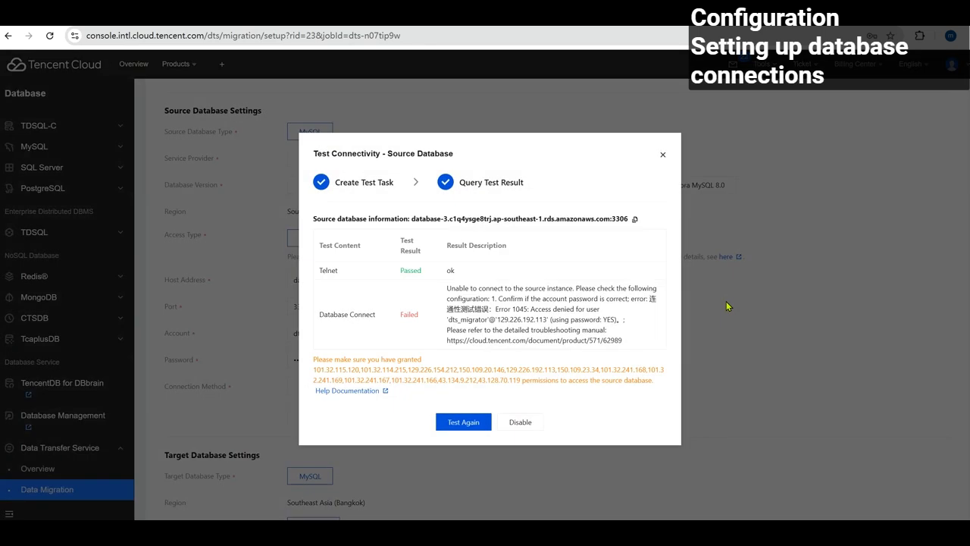
{"action": "left_click", "coordinate": [664, 157]}
{"action": "left_click", "coordinate": [485, 278]}
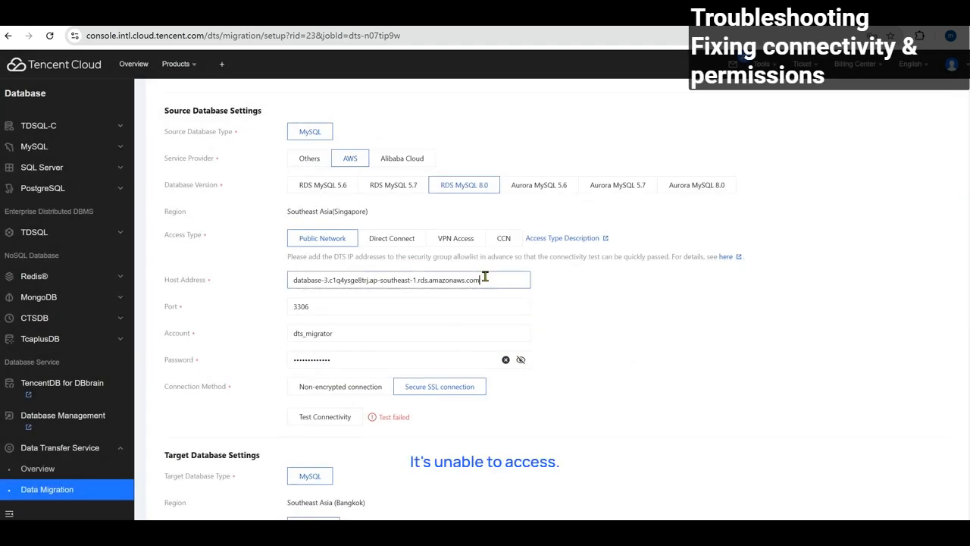
{"action": "left_click", "coordinate": [391, 334]}
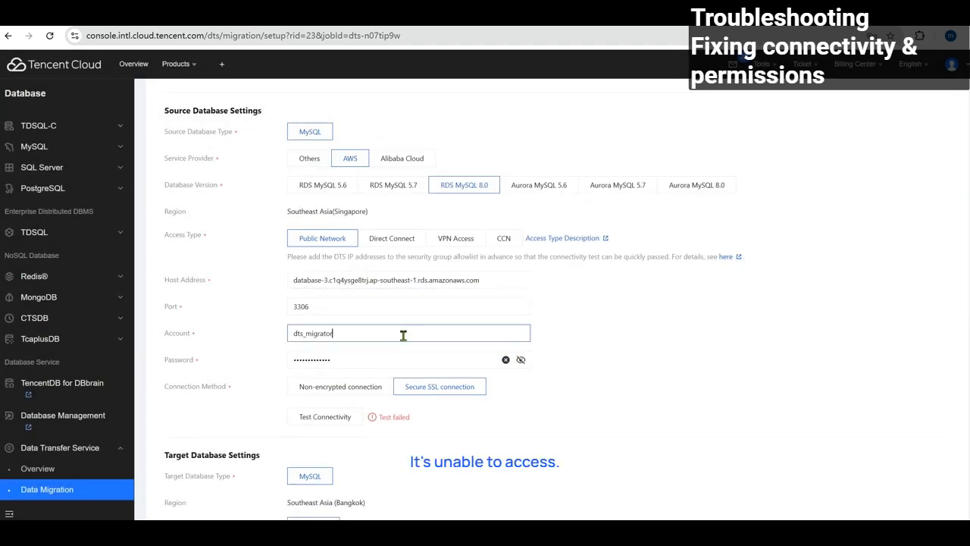
{"action": "left_click", "coordinate": [341, 418]}
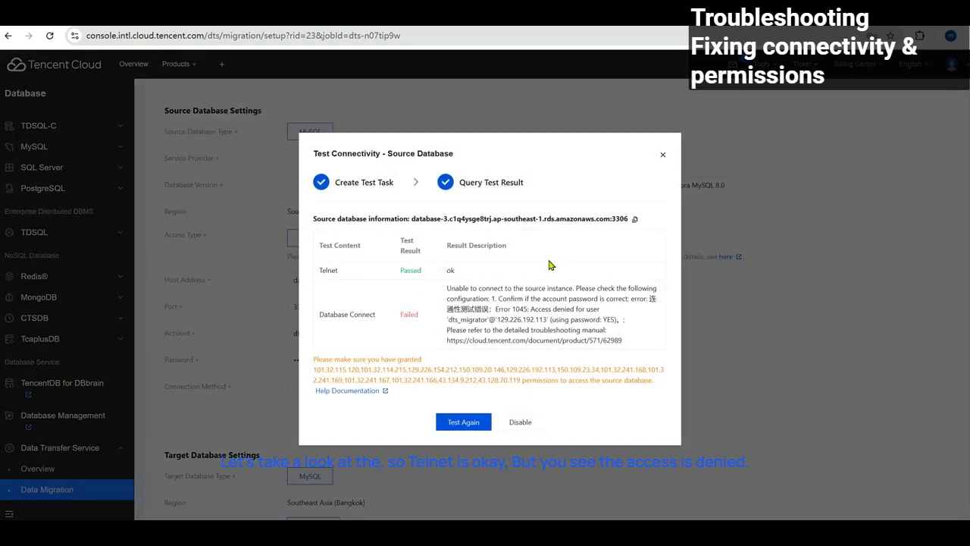
{"action": "left_click_drag", "start_coordinate": [494, 308], "coordinate": [548, 319]}
{"action": "left_click", "coordinate": [548, 319]}
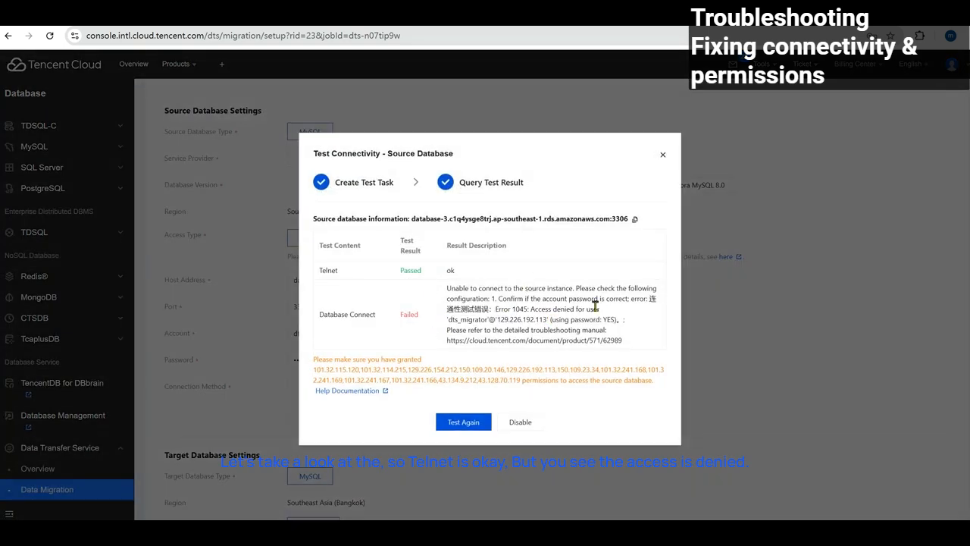
{"action": "left_click", "coordinate": [664, 156]}
{"action": "left_click", "coordinate": [350, 331]}
Correct the source account name and rerun the connectivity test until it passes.
{"action": "left_click", "coordinate": [348, 359]}
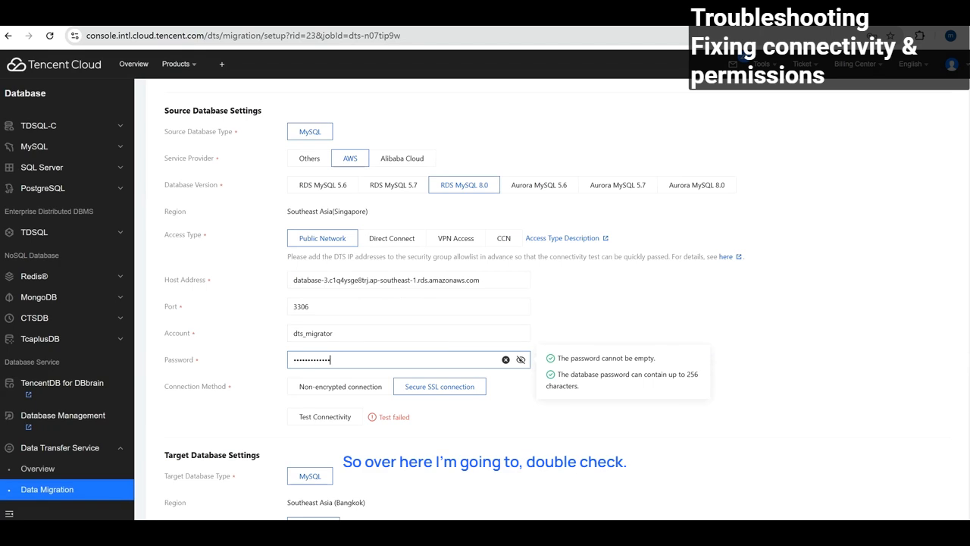
{"action": "left_click", "coordinate": [299, 331]}
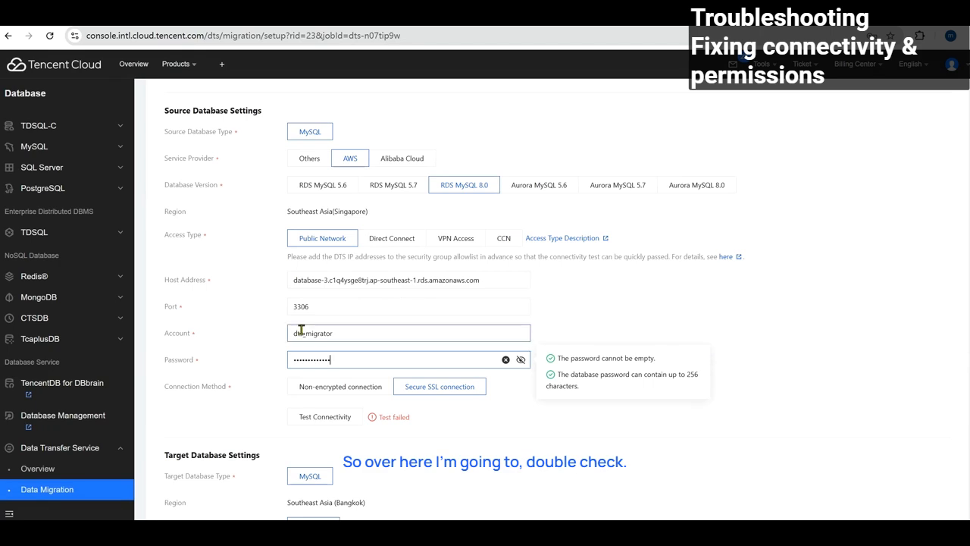
{"action": "key", "text": "BackSpace"}
{"action": "type", "text": "e"}
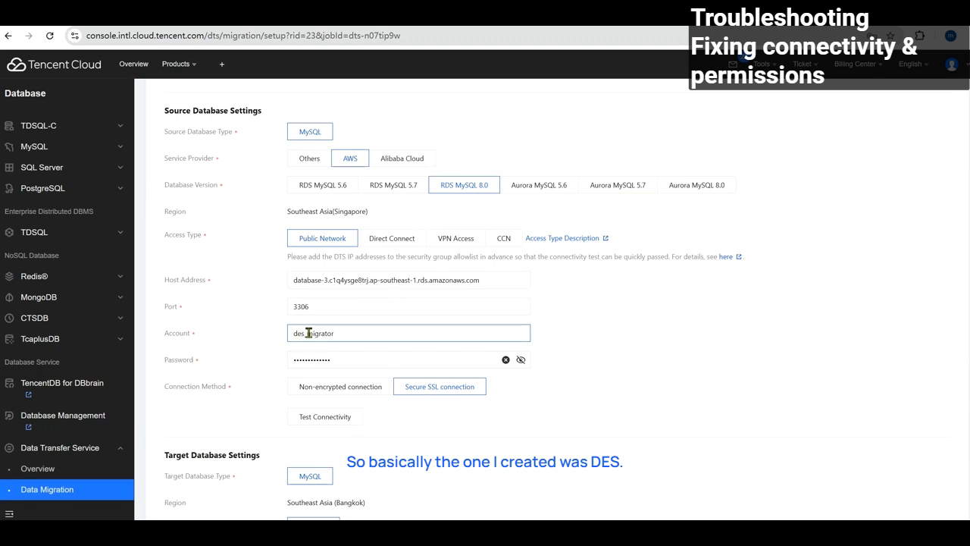
{"action": "left_click", "coordinate": [325, 417]}
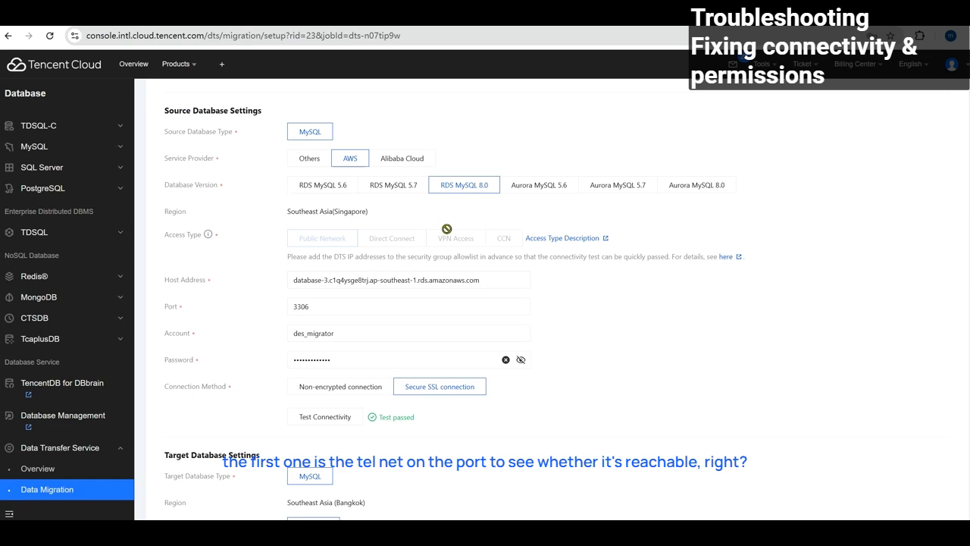
Check the 3306 port and password fields, then bring Target Database Settings into view.
{"action": "left_click_drag", "start_coordinate": [318, 301], "coordinate": [285, 311]}
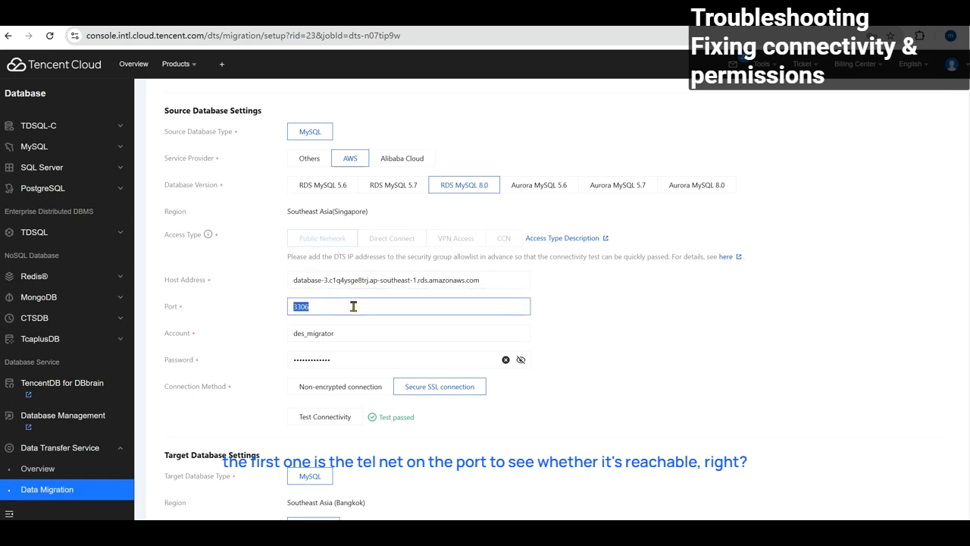
{"action": "left_click", "coordinate": [351, 357]}
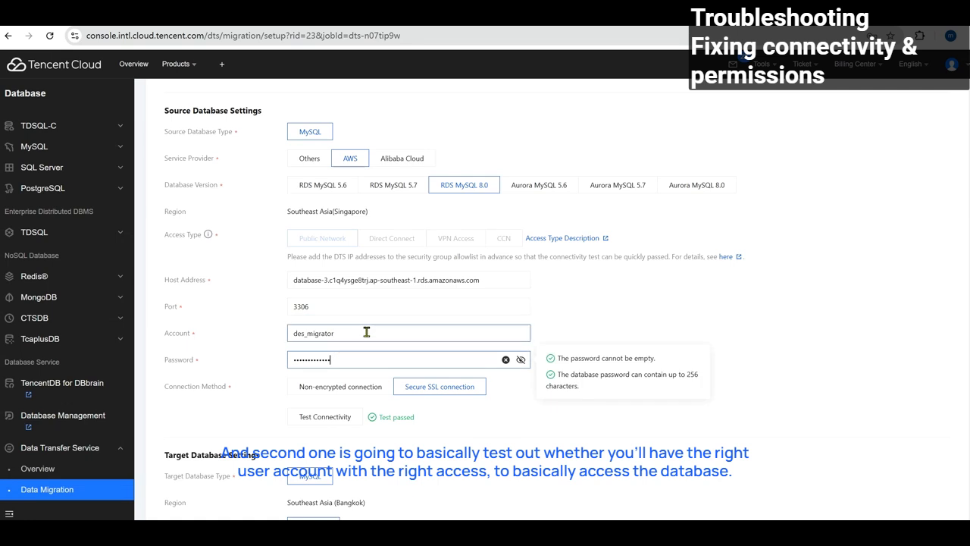
{"action": "scroll", "coordinate": [363, 339], "scroll_direction": "down", "scroll_amount": 1}
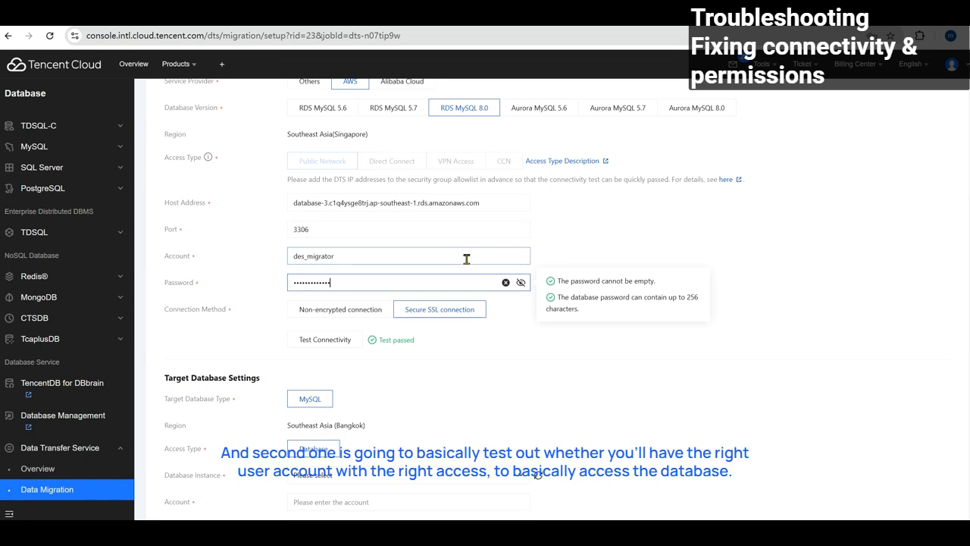
{"action": "scroll", "coordinate": [485, 219], "scroll_direction": "down", "scroll_amount": 2}
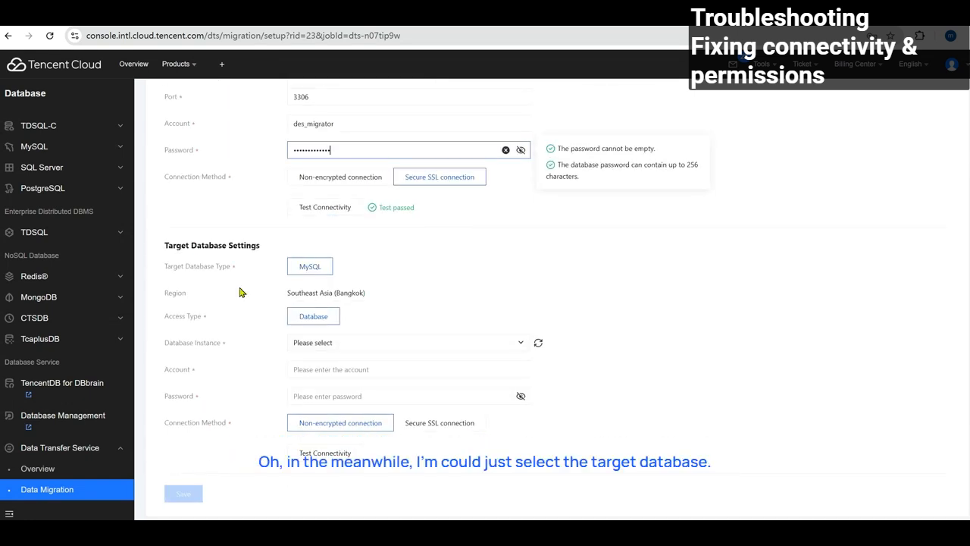
Choose cdb-g037ih6l as the target database instance.
{"action": "left_click", "coordinate": [404, 345]}
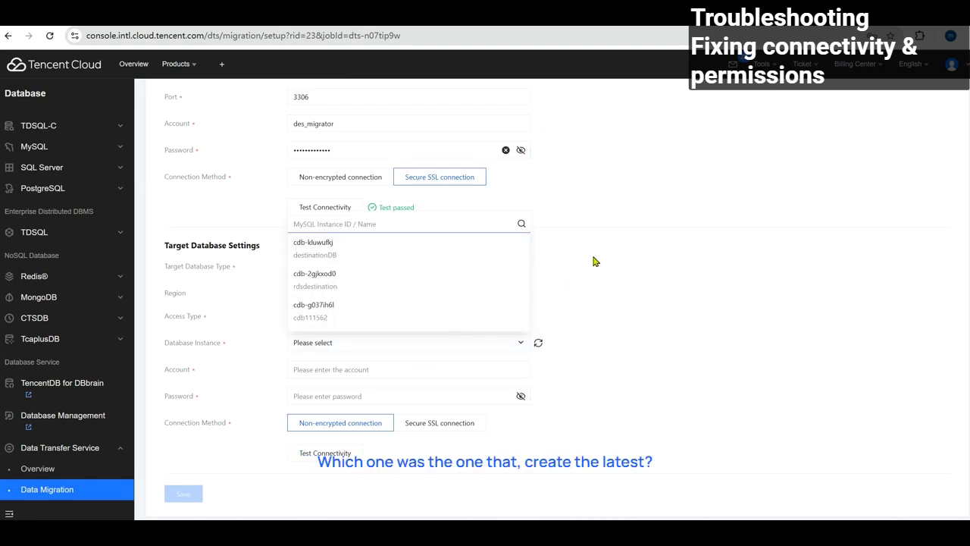
{"action": "left_click", "coordinate": [569, 261]}
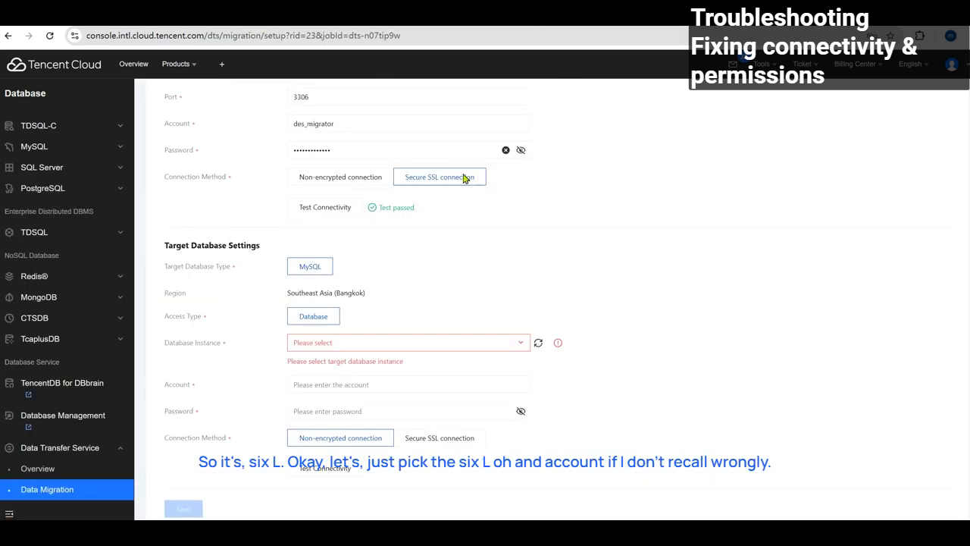
{"action": "left_click", "coordinate": [356, 345]}
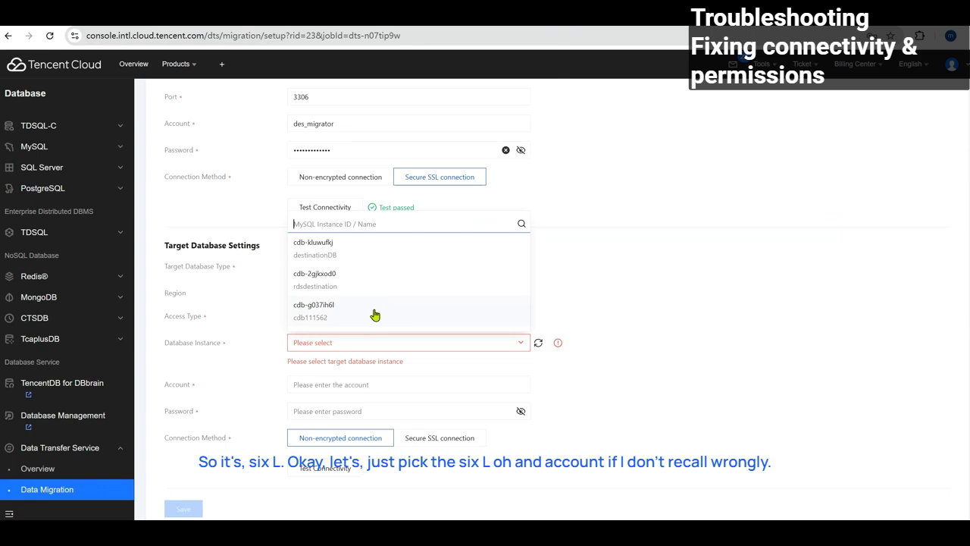
{"action": "left_click", "coordinate": [374, 315]}
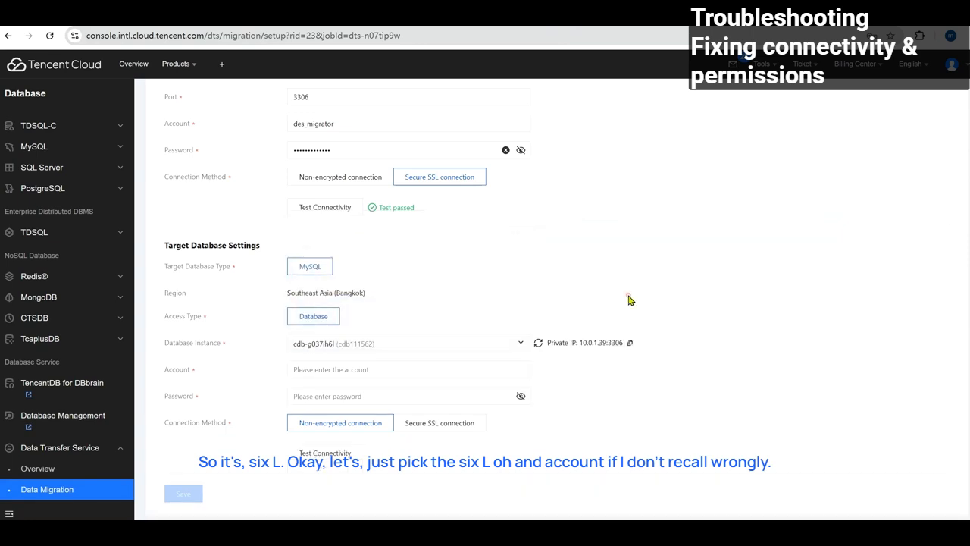
Enter target account root and its password, pass the connectivity test, and save the settings.
{"action": "left_click", "coordinate": [454, 369]}
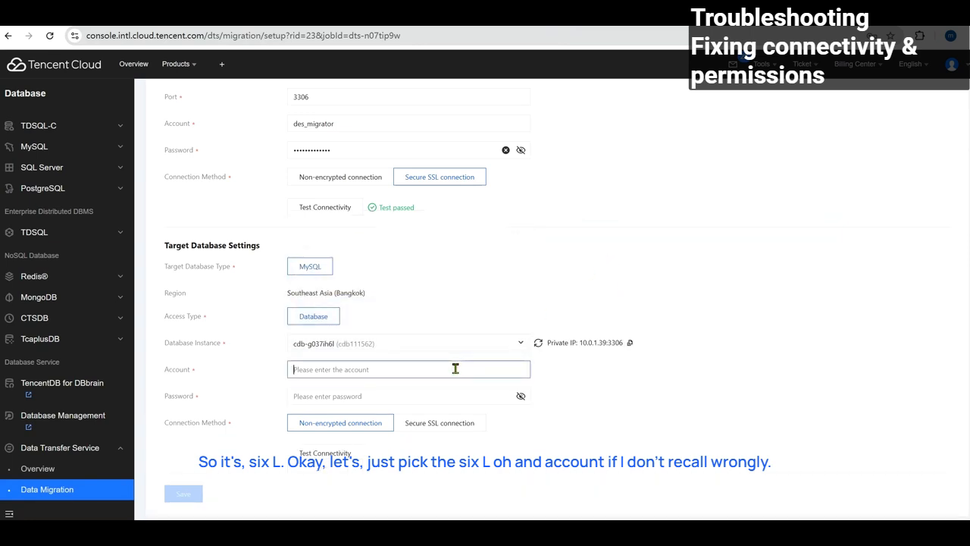
{"action": "type", "text": "root"}
{"action": "key", "text": "Tab"}
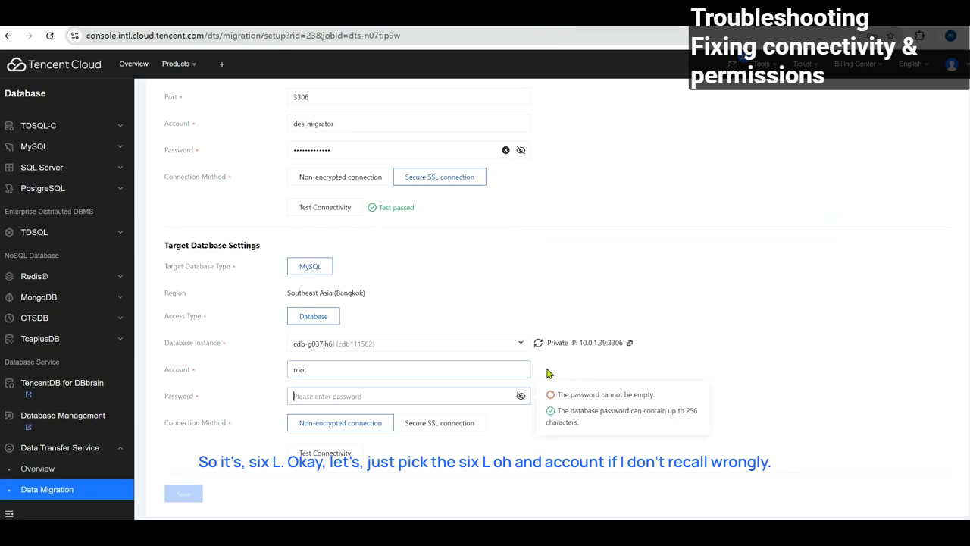
{"action": "type", "text": "*"}
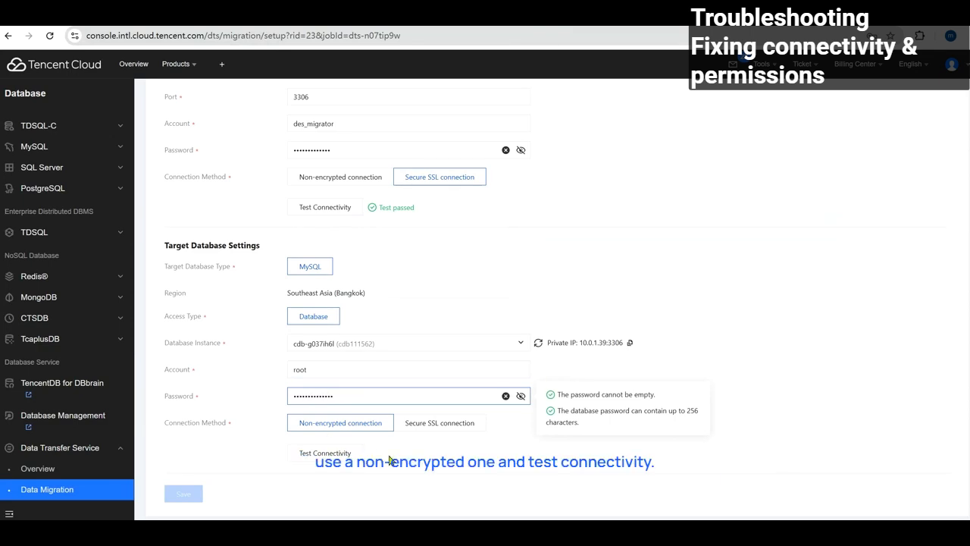
{"action": "left_click", "coordinate": [337, 456]}
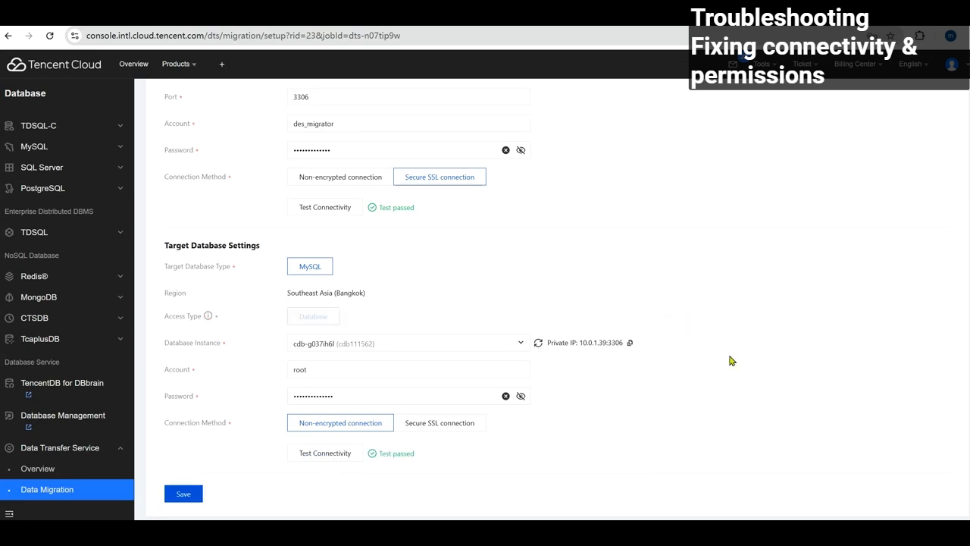
{"action": "left_click", "coordinate": [190, 497]}
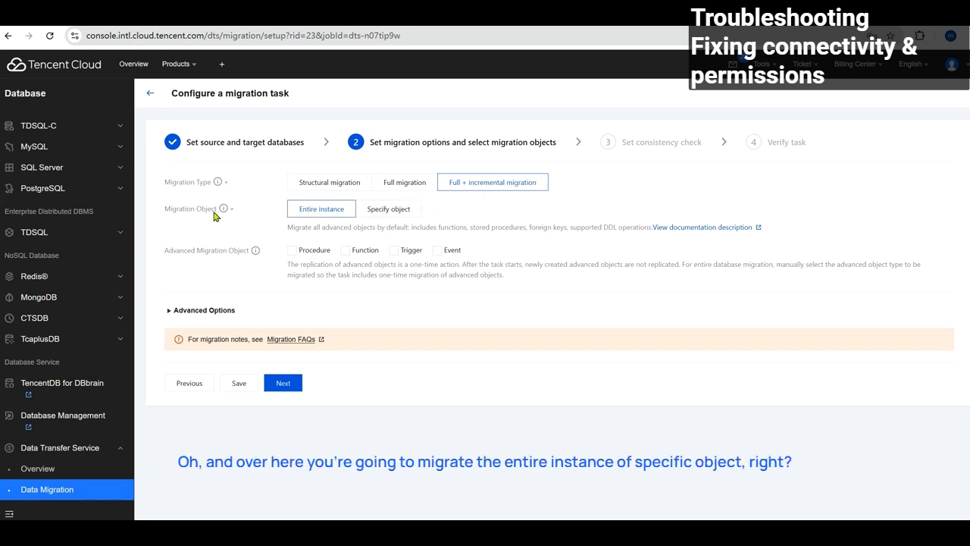
Preview demo_migration's tables under Specify object, then keep Entire instance as the migration object and continue.
{"action": "left_click", "coordinate": [391, 209]}
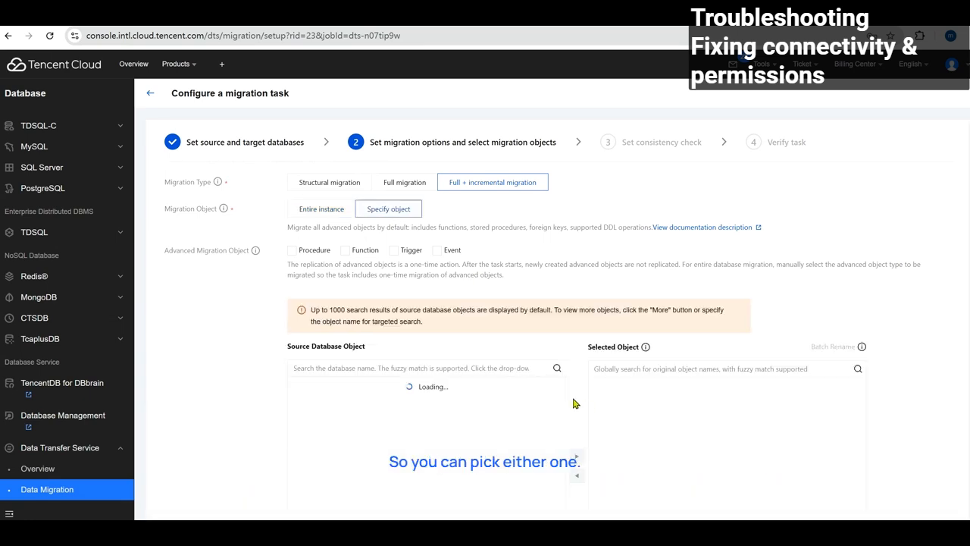
{"action": "scroll", "coordinate": [403, 346], "scroll_direction": "down", "scroll_amount": 2}
{"action": "left_click", "coordinate": [294, 258]}
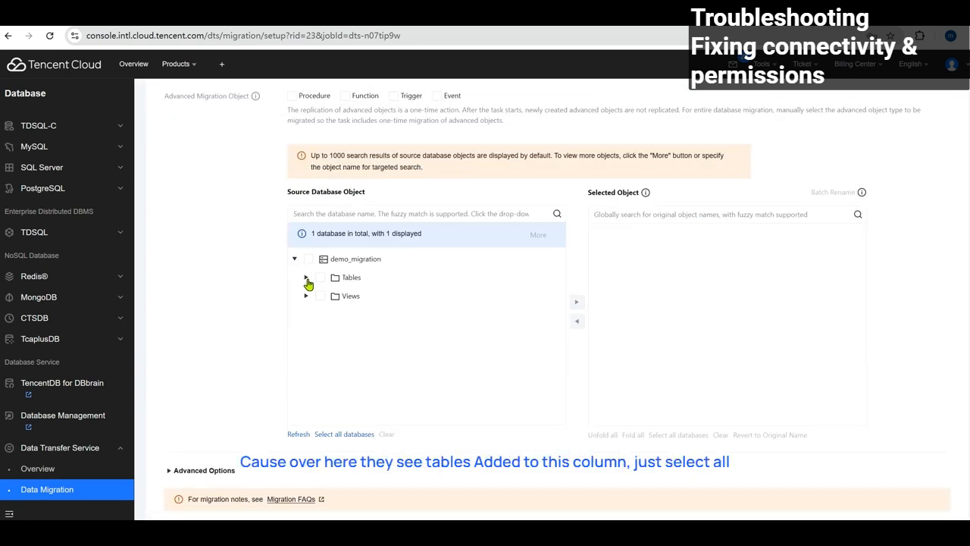
{"action": "left_click", "coordinate": [306, 276]}
{"action": "scroll", "coordinate": [380, 325], "scroll_direction": "up", "scroll_amount": 1}
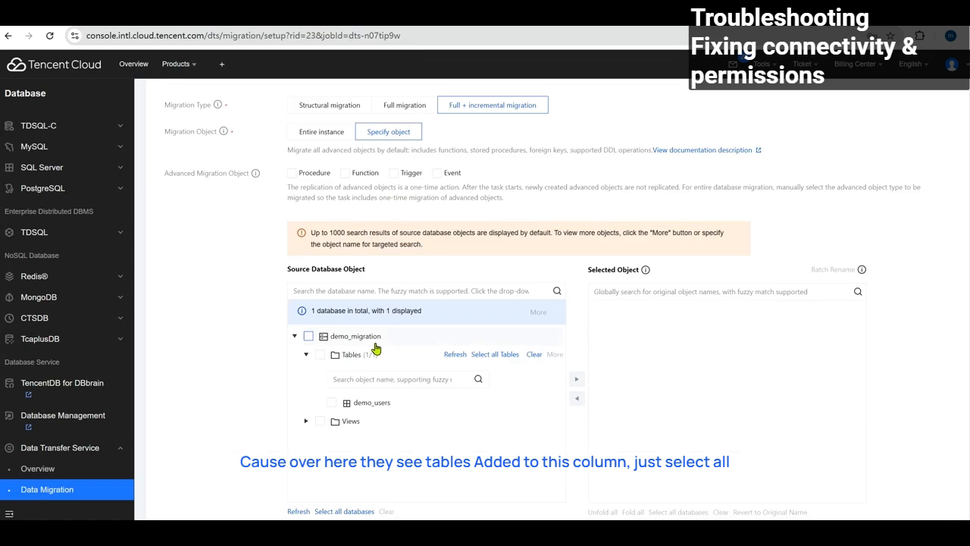
{"action": "scroll", "coordinate": [480, 356], "scroll_direction": "up", "scroll_amount": 1}
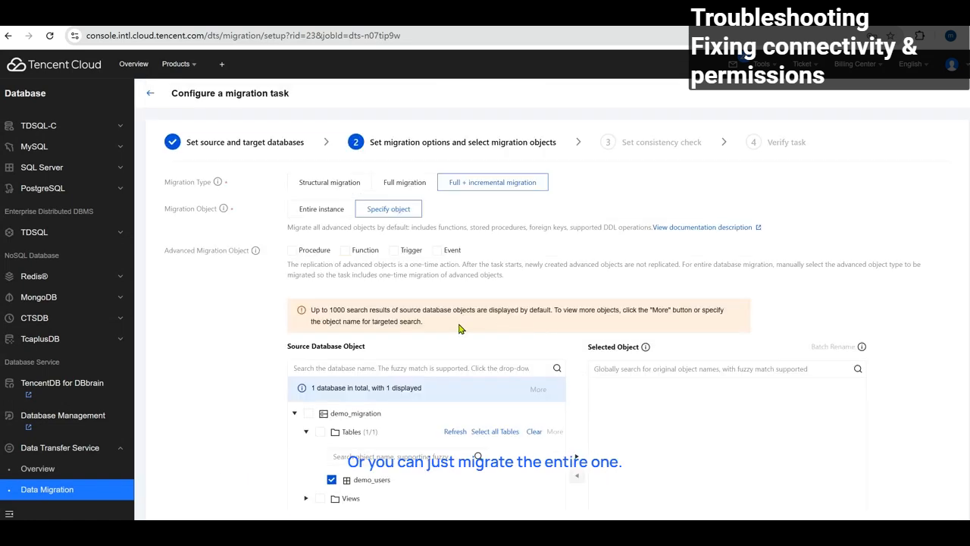
{"action": "left_click", "coordinate": [329, 215]}
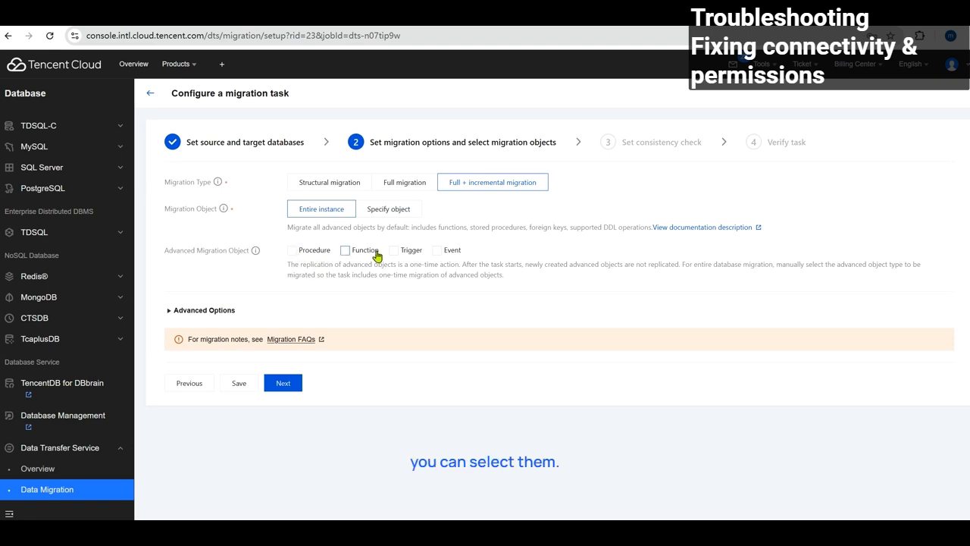
{"action": "left_click", "coordinate": [283, 383]}
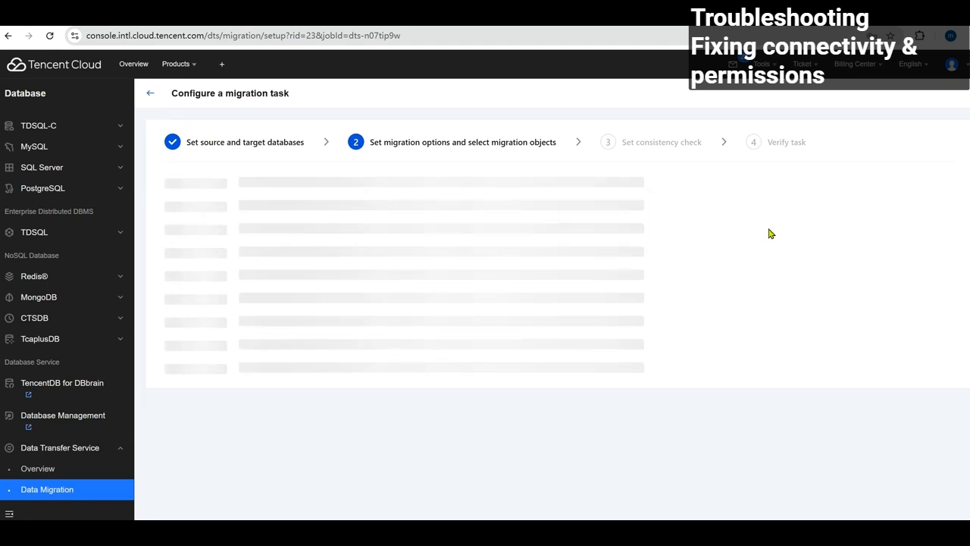
Enable data consistency verification and shrink the CloudShell terminal to show more of the page.
{"action": "left_click", "coordinate": [215, 182]}
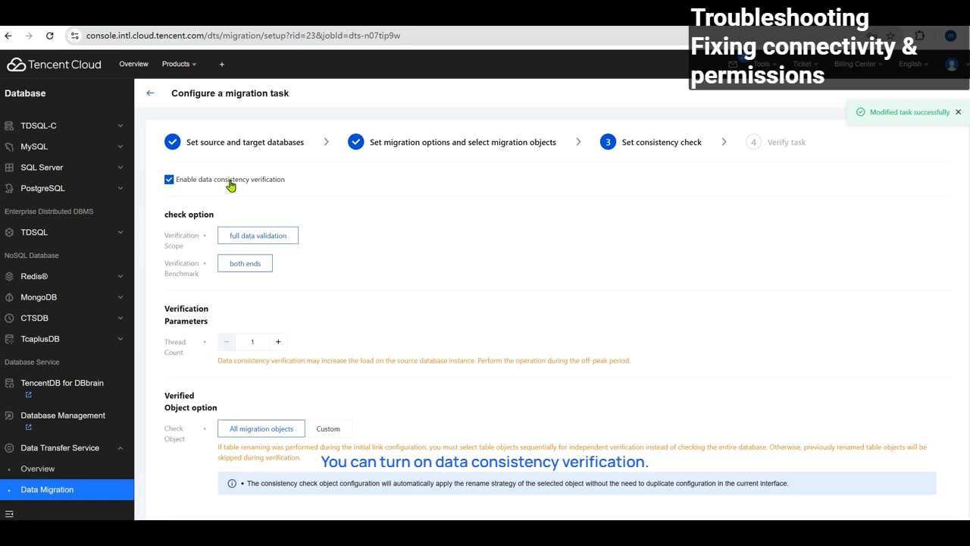
{"action": "scroll", "coordinate": [355, 283], "scroll_direction": "down", "scroll_amount": 1}
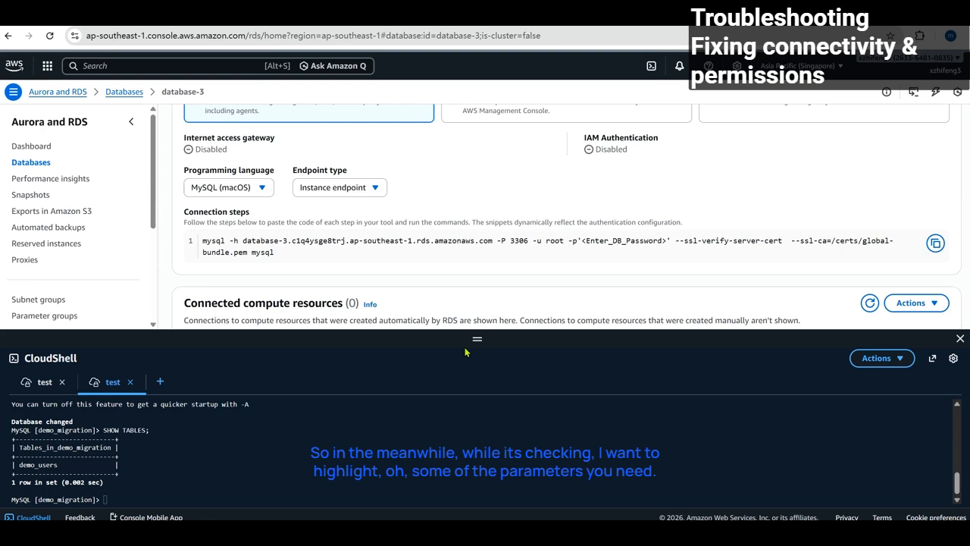
{"action": "left_click_drag", "start_coordinate": [465, 351], "coordinate": [457, 418]}
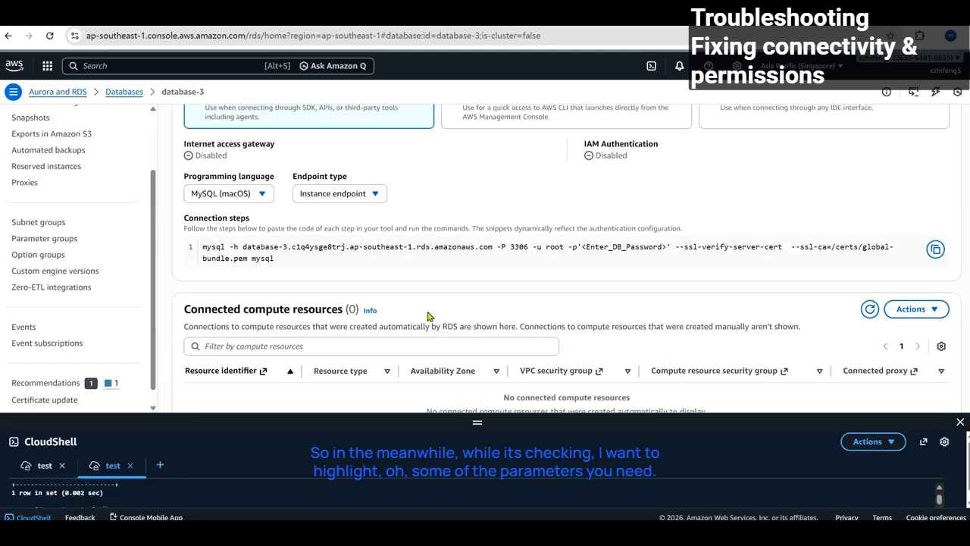
Open database-3's Configuration tab and follow its lowercase8 DB instance parameter group link.
{"action": "scroll", "coordinate": [427, 316], "scroll_direction": "up", "scroll_amount": 3}
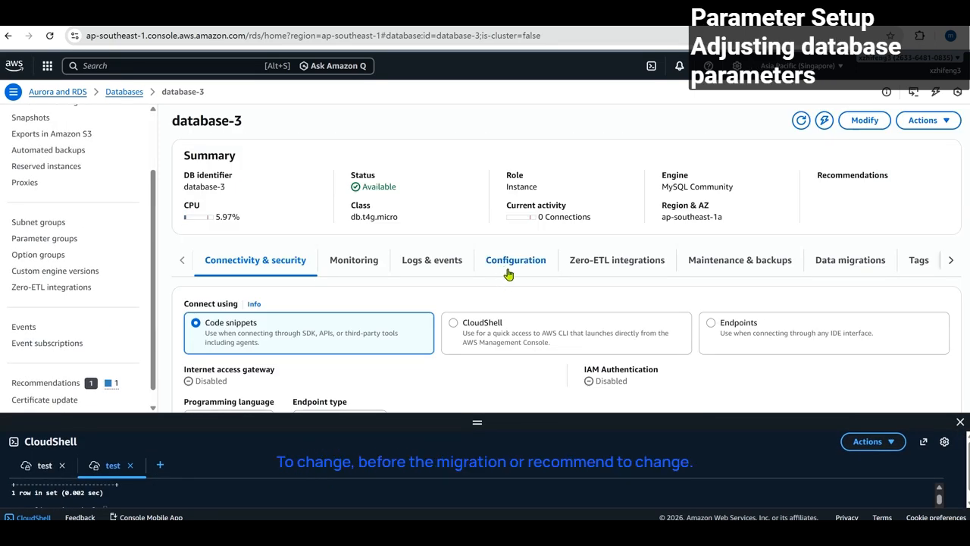
{"action": "scroll", "coordinate": [544, 265], "scroll_direction": "down", "scroll_amount": 3}
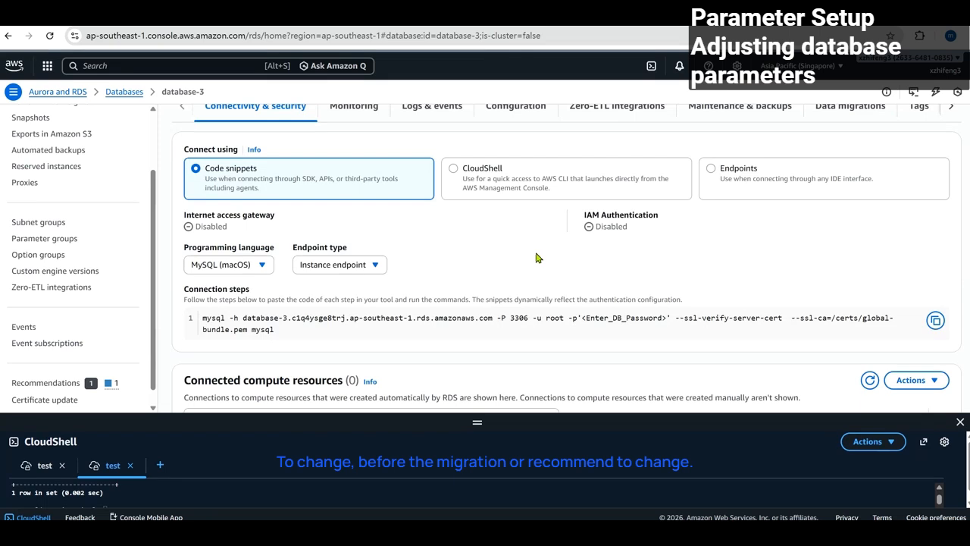
{"action": "scroll", "coordinate": [97, 316], "scroll_direction": "down", "scroll_amount": 1}
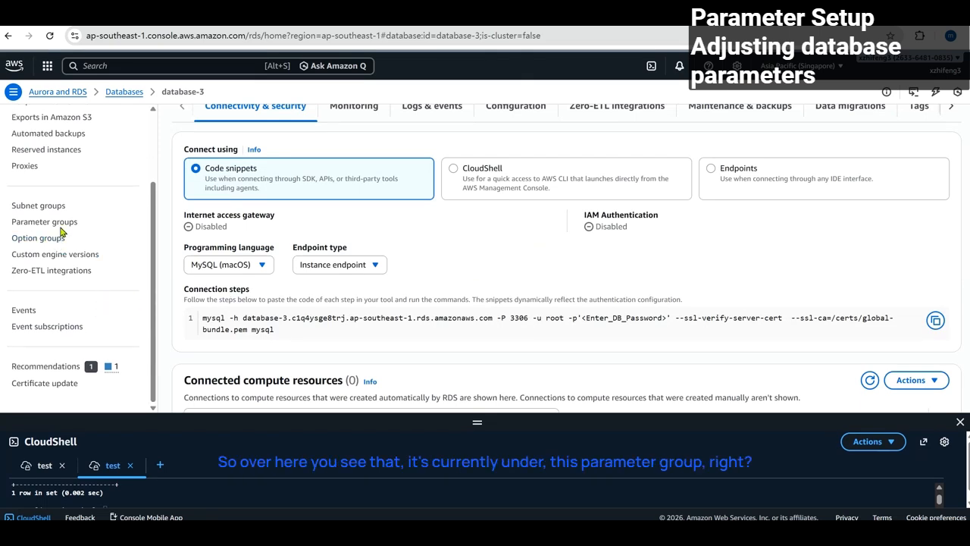
{"action": "scroll", "coordinate": [493, 250], "scroll_direction": "up", "scroll_amount": 3}
{"action": "left_click", "coordinate": [517, 260]}
{"action": "scroll", "coordinate": [523, 257], "scroll_direction": "down", "scroll_amount": 4}
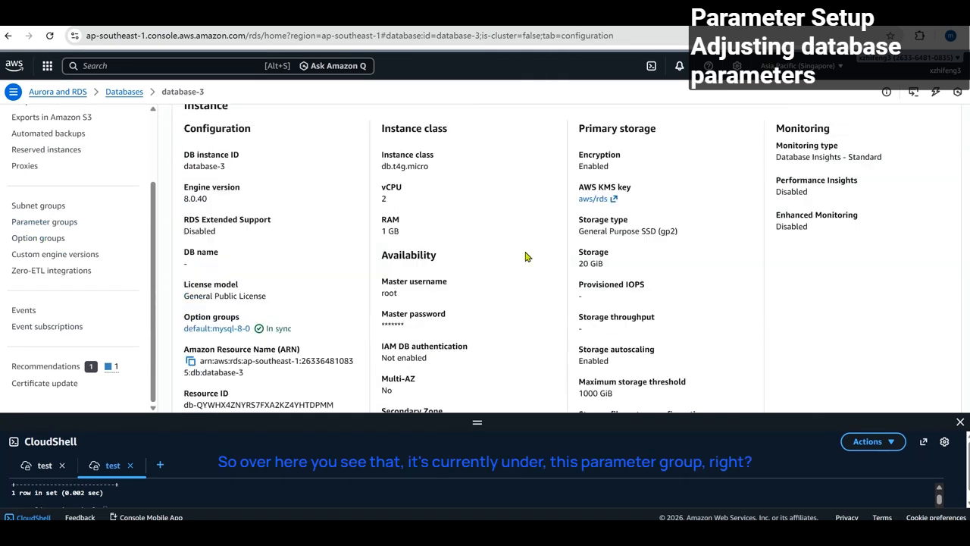
{"action": "scroll", "coordinate": [526, 247], "scroll_direction": "down", "scroll_amount": 2}
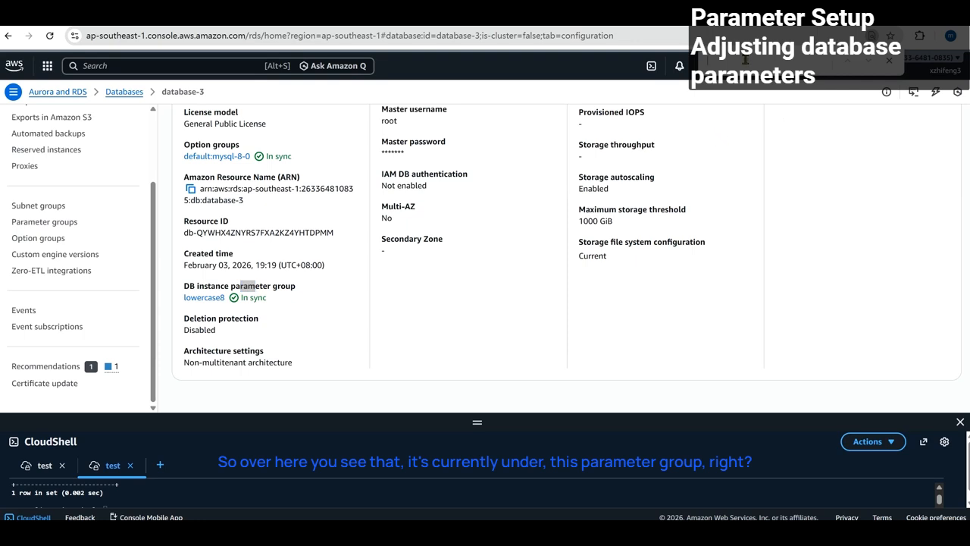
{"action": "left_click", "coordinate": [204, 298]}
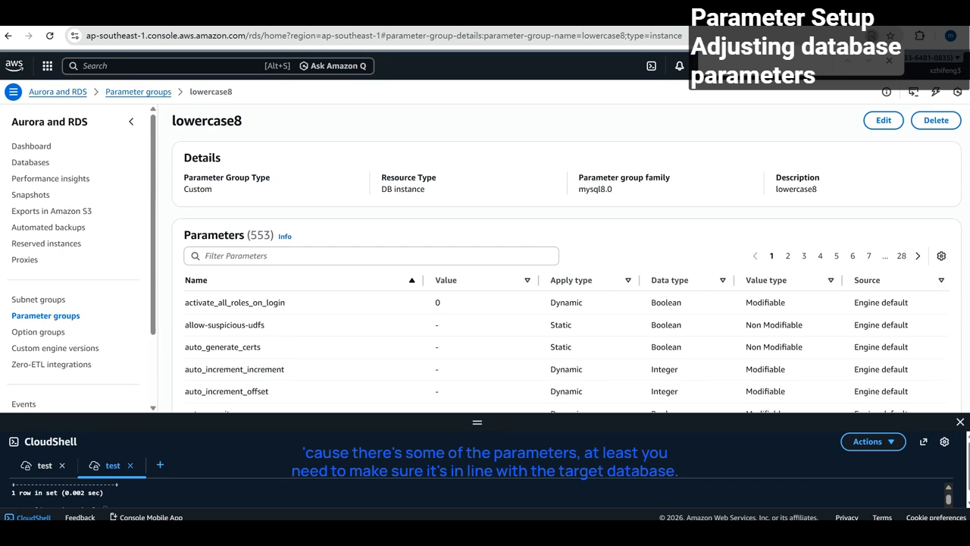
Filter lowercase8 parameters by 'lower' to check lower_case_table_names, then by 'bin_' for binlog settings.
{"action": "left_click", "coordinate": [251, 257]}
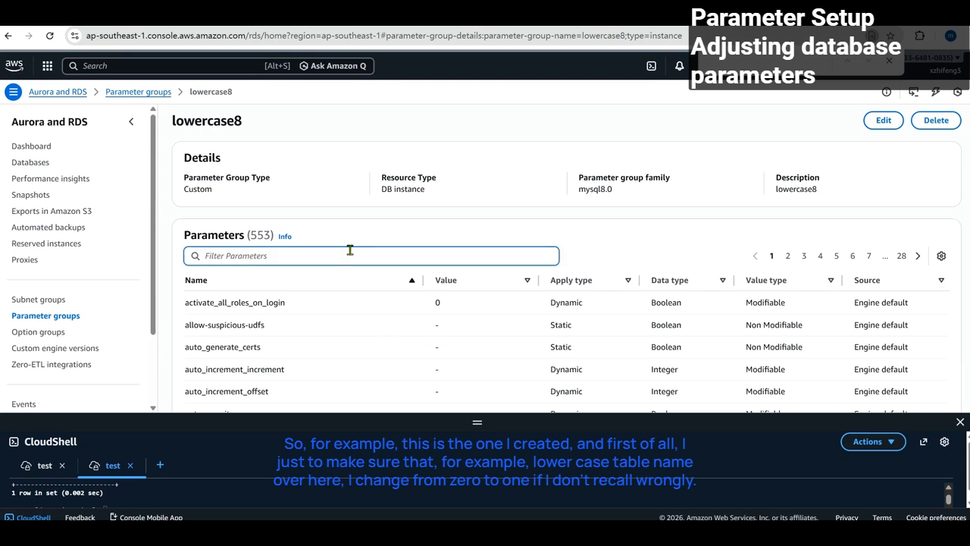
{"action": "type", "text": "lower_"}
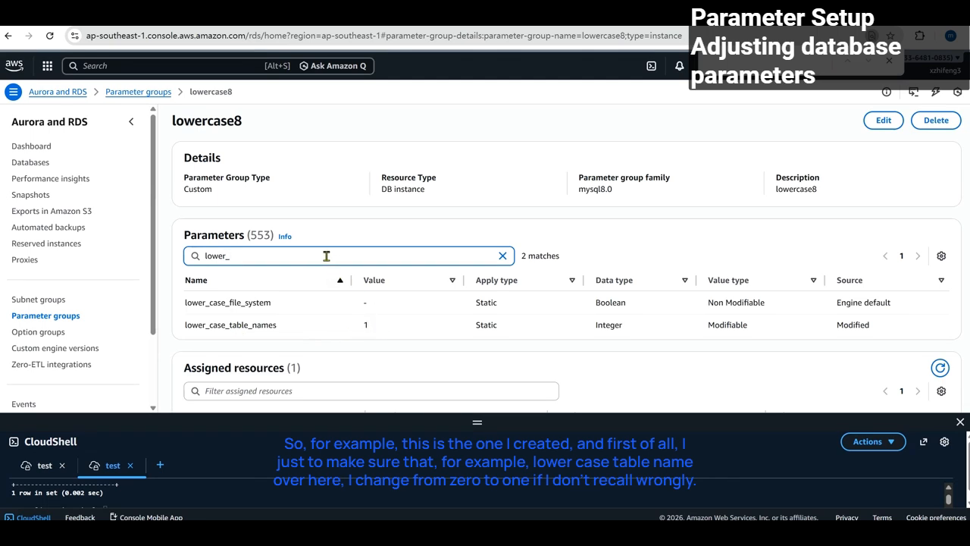
{"action": "double_click", "coordinate": [260, 256]}
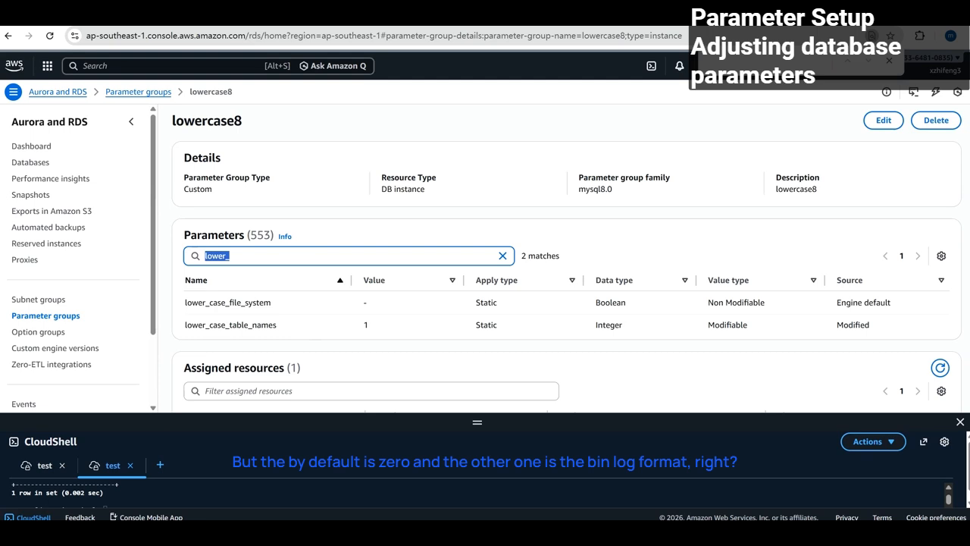
{"action": "type", "text": "bing"}
{"action": "key", "text": "BackSpace"}
{"action": "type", "text": "_"}
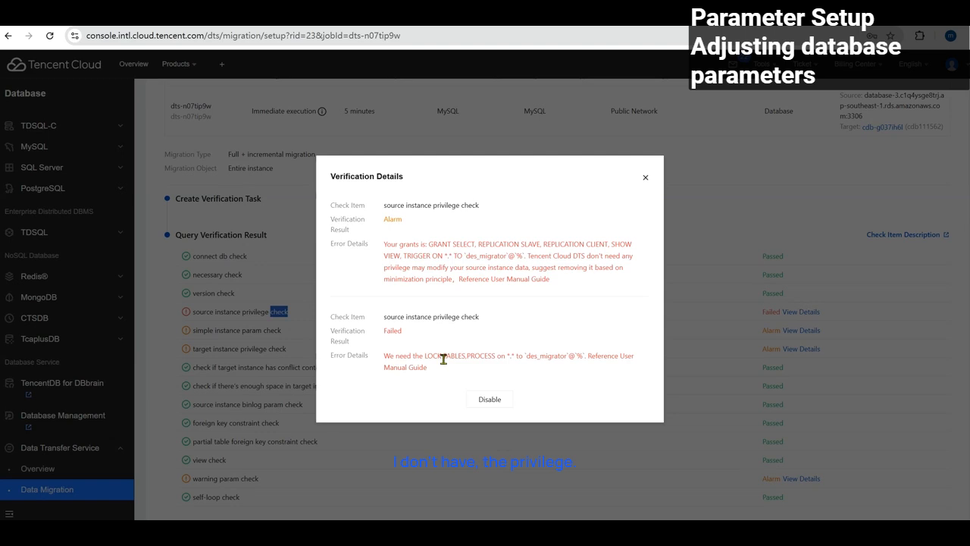
Select the error text about missing LOCK TABLES and PROCESS privileges, then return to AWS.
{"action": "triple_click", "coordinate": [496, 356]}
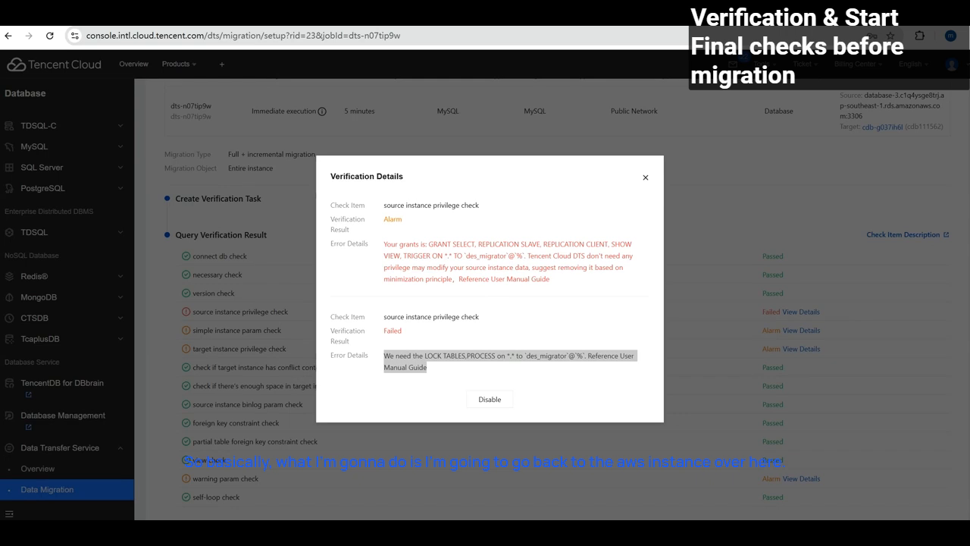
{"action": "left_click", "coordinate": [379, 13]}
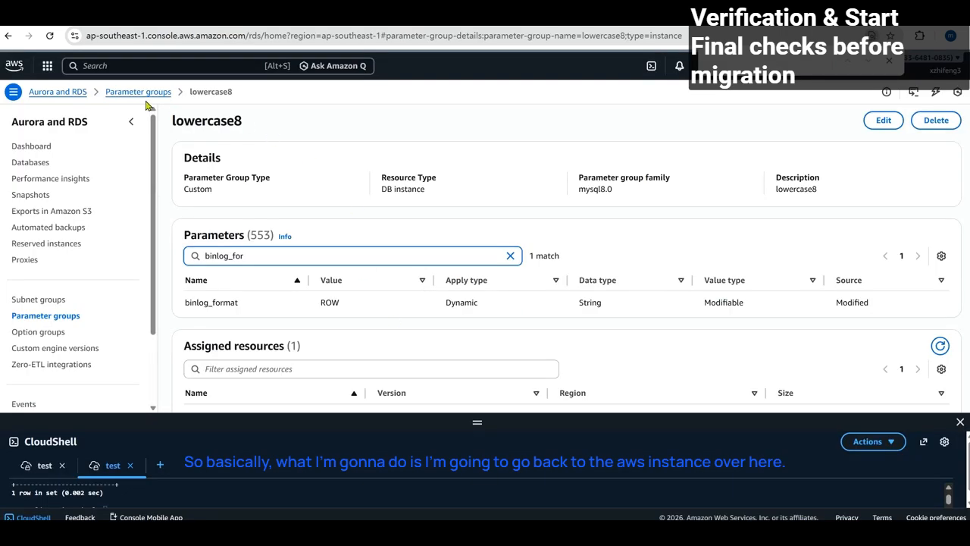
Open database-3 from the RDS Databases list.
{"action": "left_click", "coordinate": [72, 92]}
{"action": "left_click", "coordinate": [199, 164]}
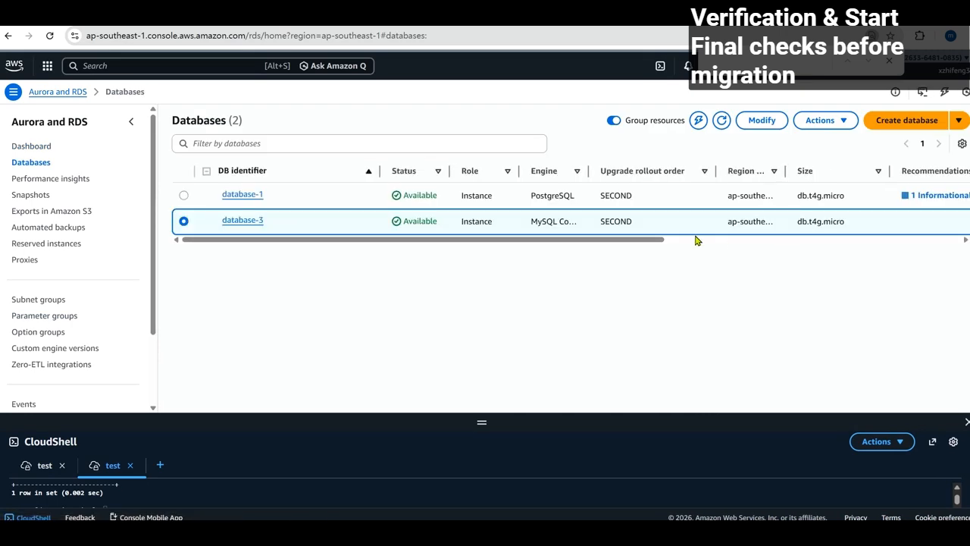
{"action": "mouse_move", "coordinate": [657, 244]}
{"action": "left_mouse_down"}
{"action": "mouse_move", "coordinate": [820, 240]}
{"action": "mouse_move", "coordinate": [671, 243]}
{"action": "left_mouse_up"}
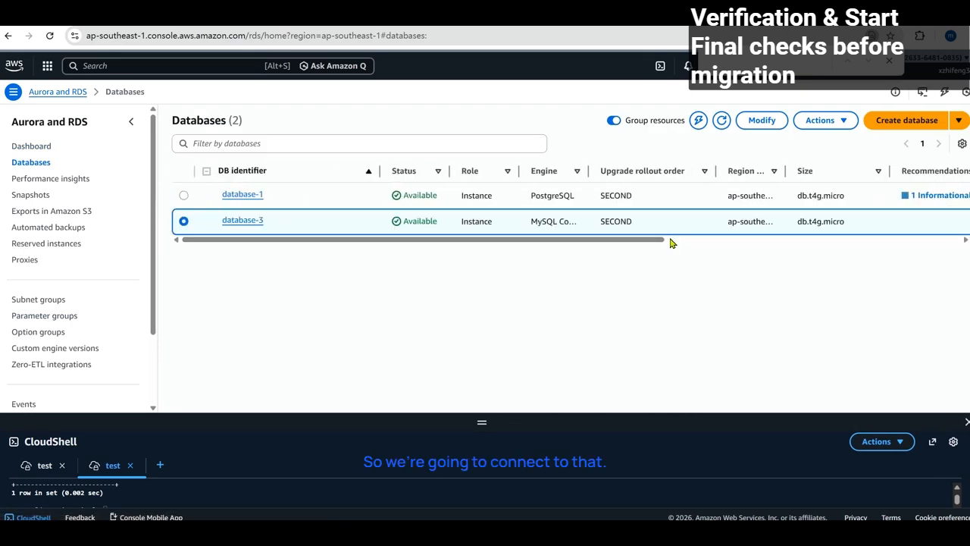
{"action": "left_click", "coordinate": [255, 219]}
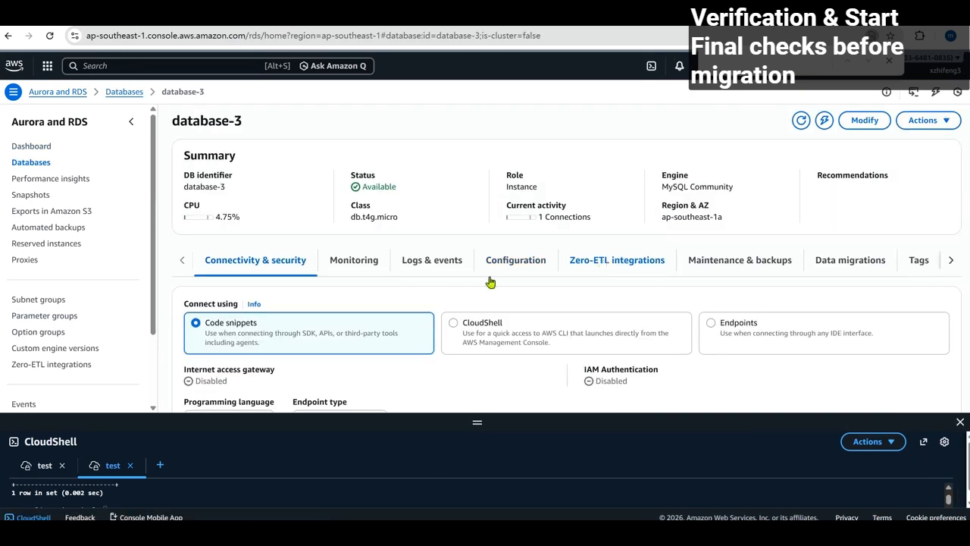
In an enlarged CloudShell, grant LOCK TABLES, PROCESS ON *.* to the migration user.
{"action": "scroll", "coordinate": [361, 294], "scroll_direction": "down", "scroll_amount": 1}
{"action": "scroll", "coordinate": [361, 294], "scroll_direction": "down", "scroll_amount": 1}
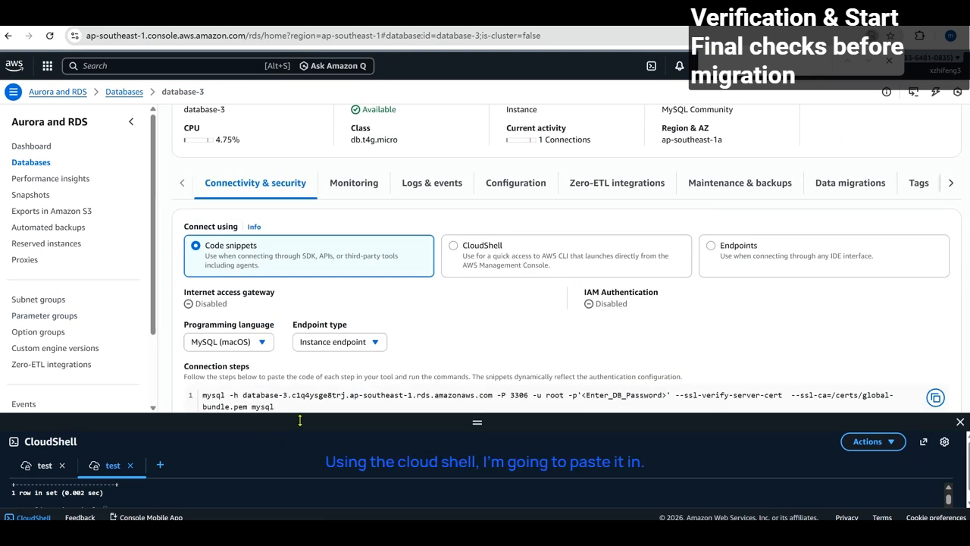
{"action": "left_click_drag", "start_coordinate": [302, 417], "coordinate": [303, 343]}
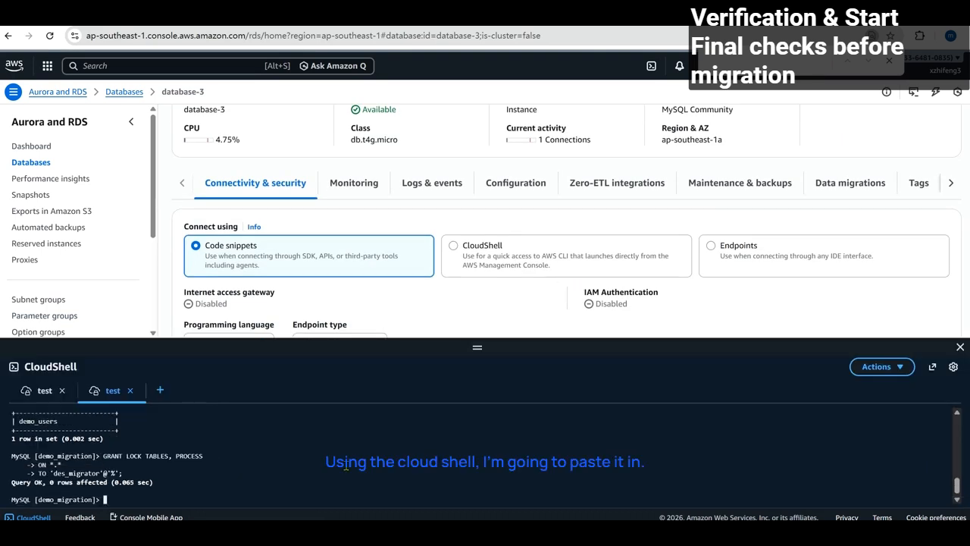
{"action": "key", "text": "Return"}
{"action": "key", "text": "Return"}
{"action": "key", "text": "Return"}
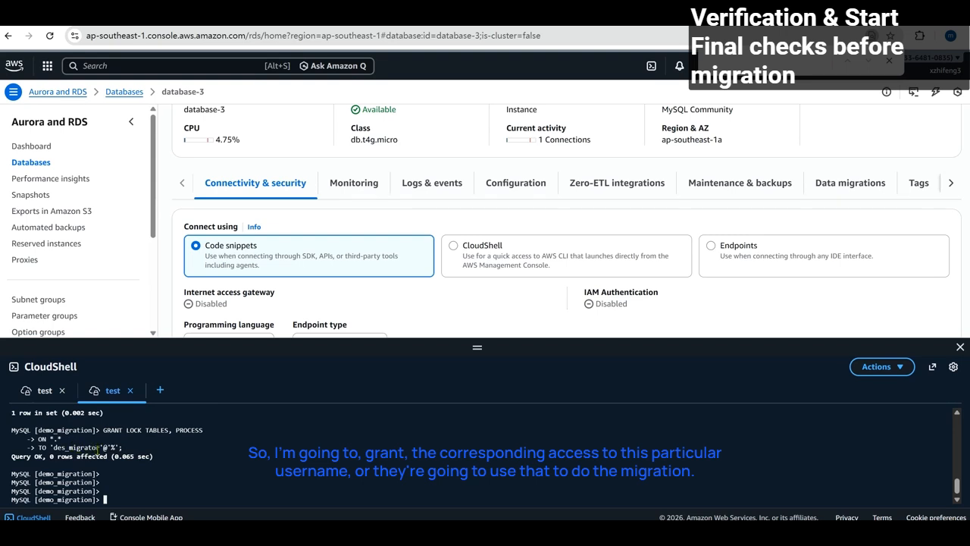
{"action": "left_click_drag", "start_coordinate": [469, 351], "coordinate": [476, 376]}
{"action": "left_click", "coordinate": [479, 23]}
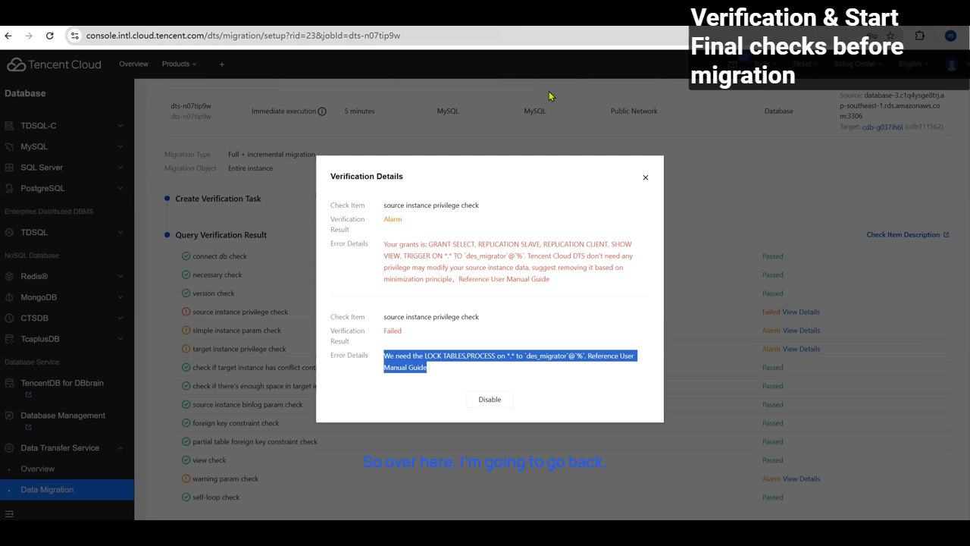
Close Verification Details and rerun the task check with Verify Again.
{"action": "left_click", "coordinate": [643, 179]}
{"action": "scroll", "coordinate": [598, 282], "scroll_direction": "down", "scroll_amount": 2}
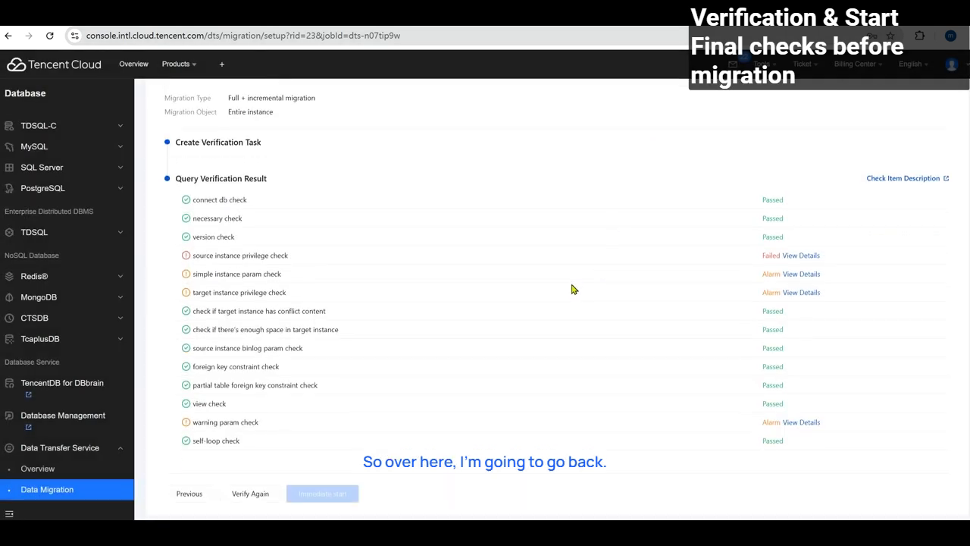
{"action": "left_click", "coordinate": [241, 494]}
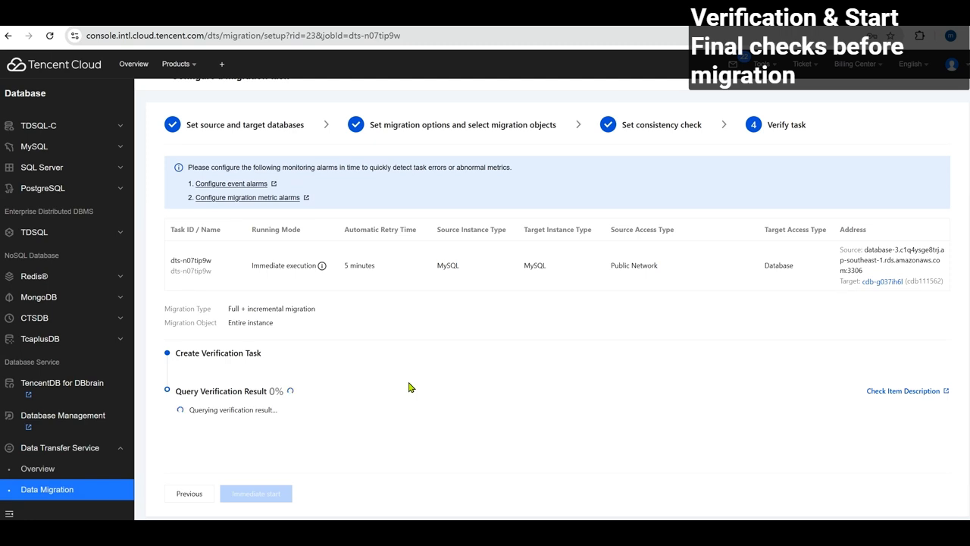
Once verification reaches 100% with only alarms, choose Immediate start for the migration.
{"action": "scroll", "coordinate": [409, 387], "scroll_direction": "down", "scroll_amount": 3}
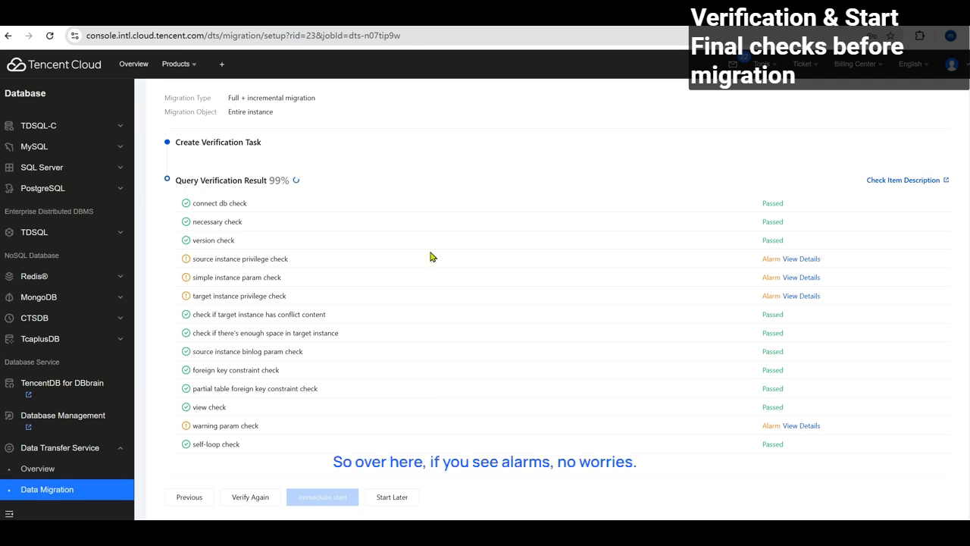
{"action": "mouse_move", "coordinate": [770, 258]}
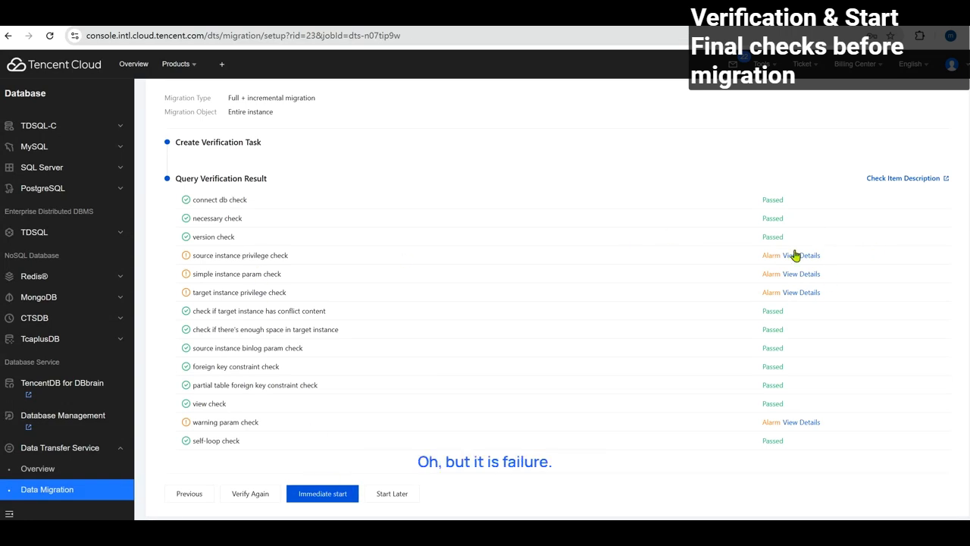
{"action": "scroll", "coordinate": [649, 225], "scroll_direction": "up", "scroll_amount": 2}
{"action": "scroll", "coordinate": [611, 295], "scroll_direction": "down", "scroll_amount": 2}
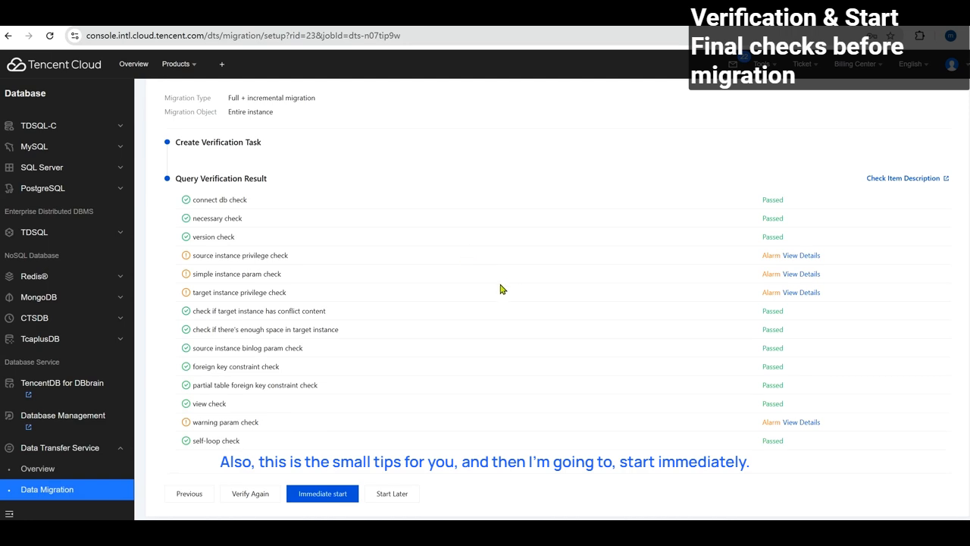
{"action": "left_click", "coordinate": [338, 497]}
Confirm Start Migration Task so dts-n07tip9w runs at step 2/4, dumper.
{"action": "left_click", "coordinate": [465, 382]}
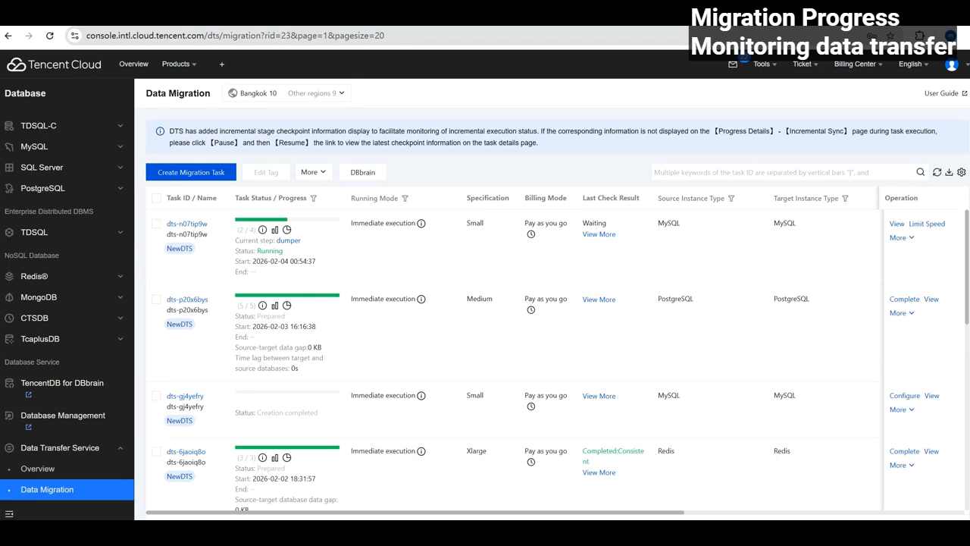
Refresh the Data Migration list until dts-n07tip9w shows step 2/5, chunk.
{"action": "left_click", "coordinate": [935, 174]}
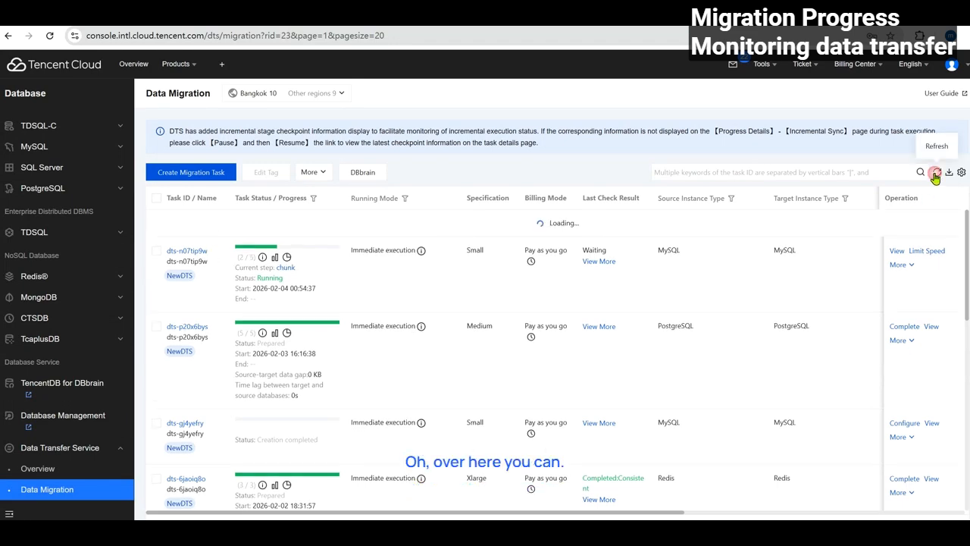
{"action": "left_click", "coordinate": [935, 174]}
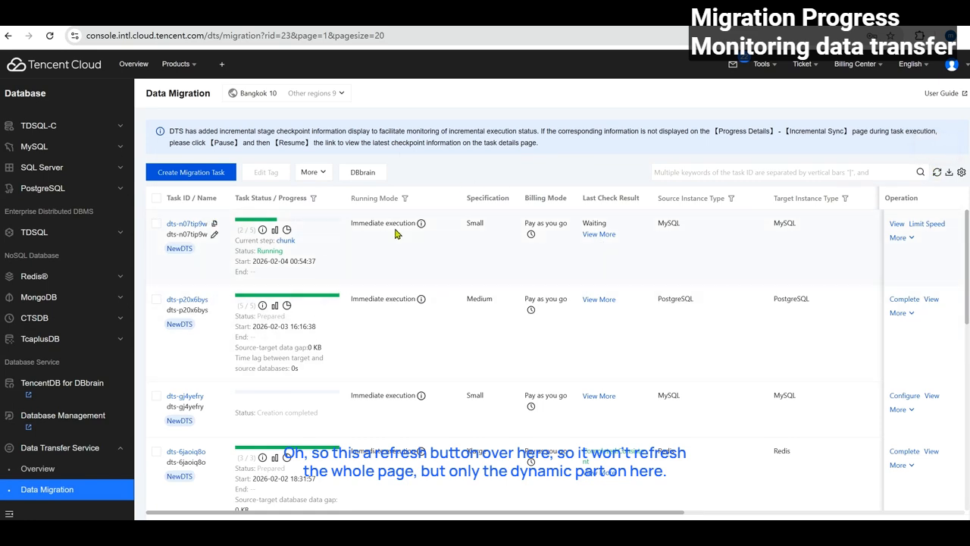
{"action": "left_click", "coordinate": [936, 174]}
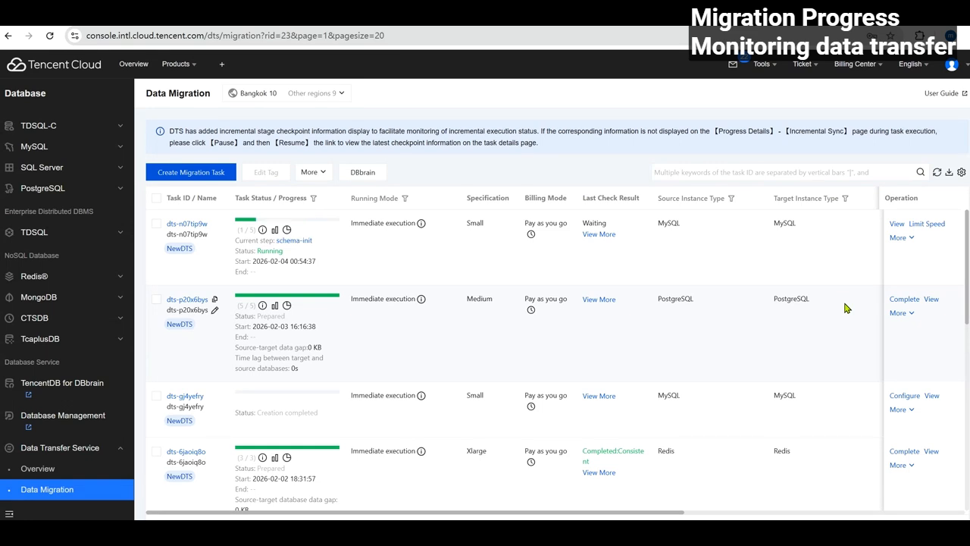
Refresh the Data Migration task list to check progress toward 5/5 Prepared.
{"action": "left_click", "coordinate": [936, 172]}
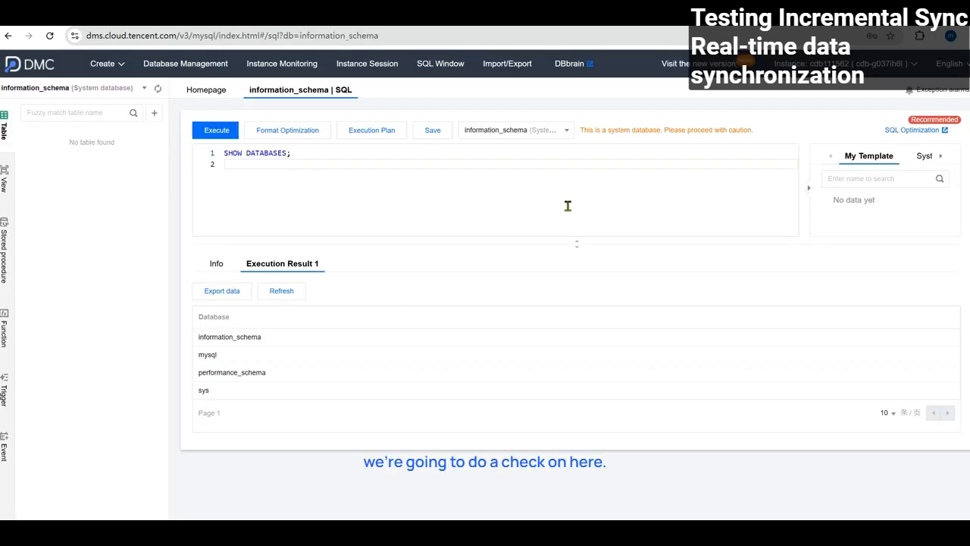
Re-run SHOW DATABASES on the target to confirm demo_migration now exists.
{"action": "left_click", "coordinate": [223, 131]}
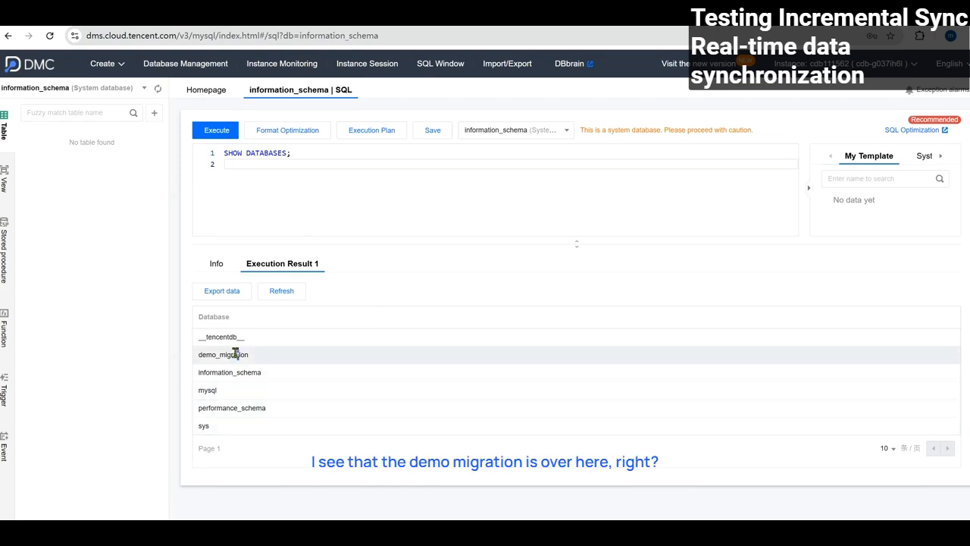
{"action": "left_click", "coordinate": [311, 165]}
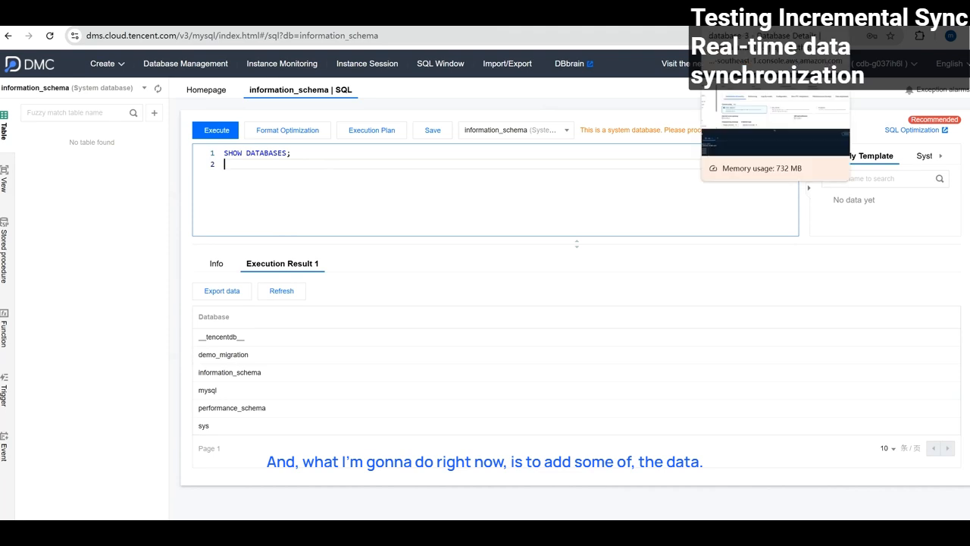
{"action": "left_click", "coordinate": [724, 16]}
{"action": "left_click", "coordinate": [541, 16]}
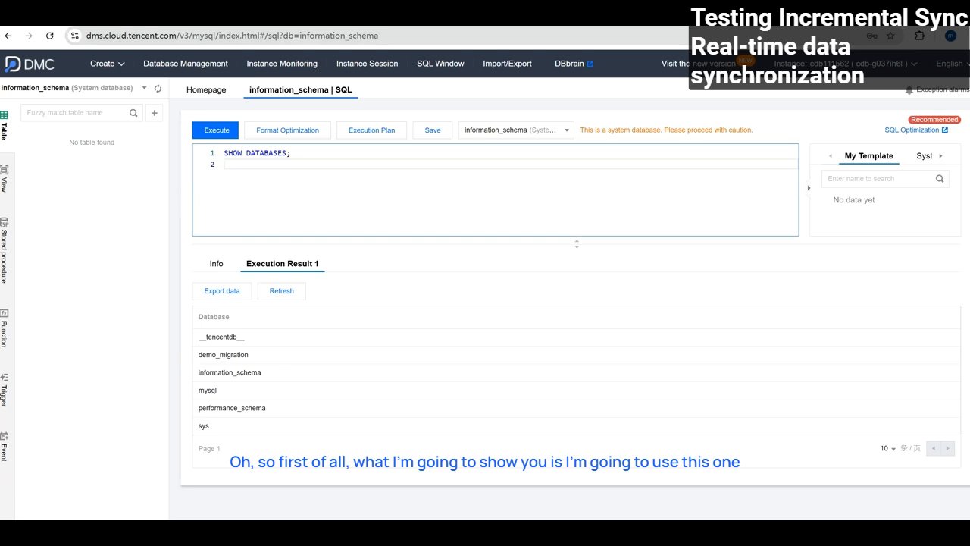
Run USE demo_migration; in the DMC editor, then clear the editor.
{"action": "type", "text": "USE demo_migration;"}
{"action": "left_click_drag", "start_coordinate": [297, 153], "coordinate": [220, 153]}
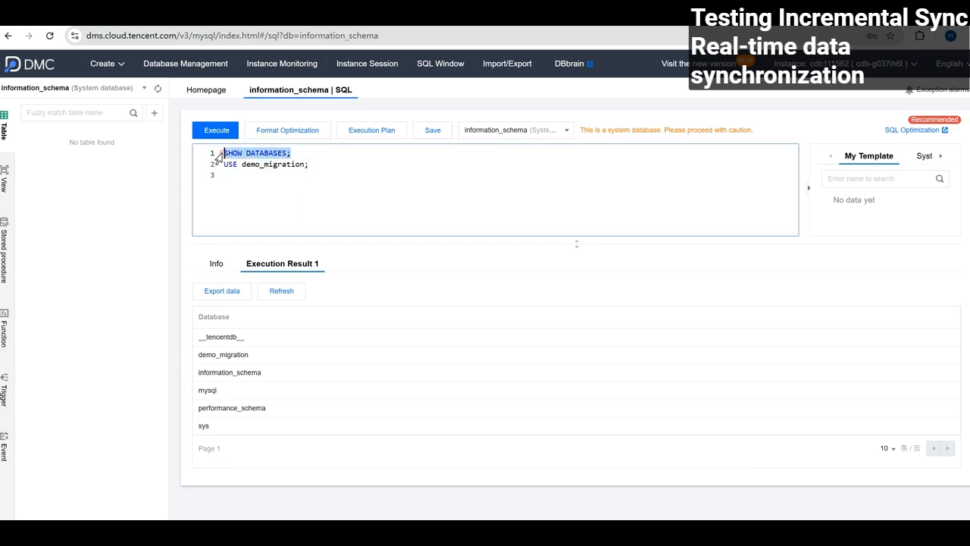
{"action": "key", "text": "BackSpace"}
{"action": "left_click", "coordinate": [216, 130]}
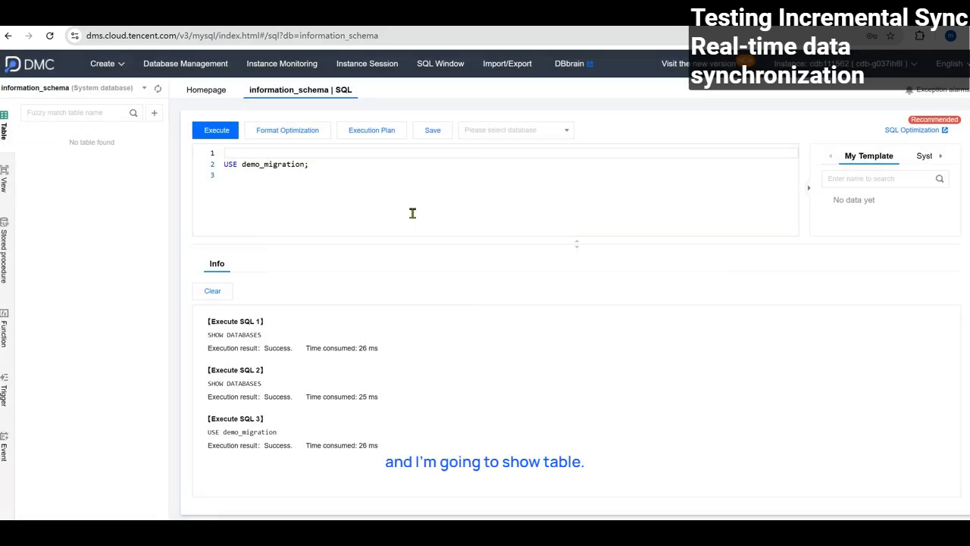
{"action": "left_click_drag", "start_coordinate": [381, 164], "coordinate": [147, 167]}
{"action": "key", "text": "BackSpace"}
{"action": "key", "text": "BackSpace"}
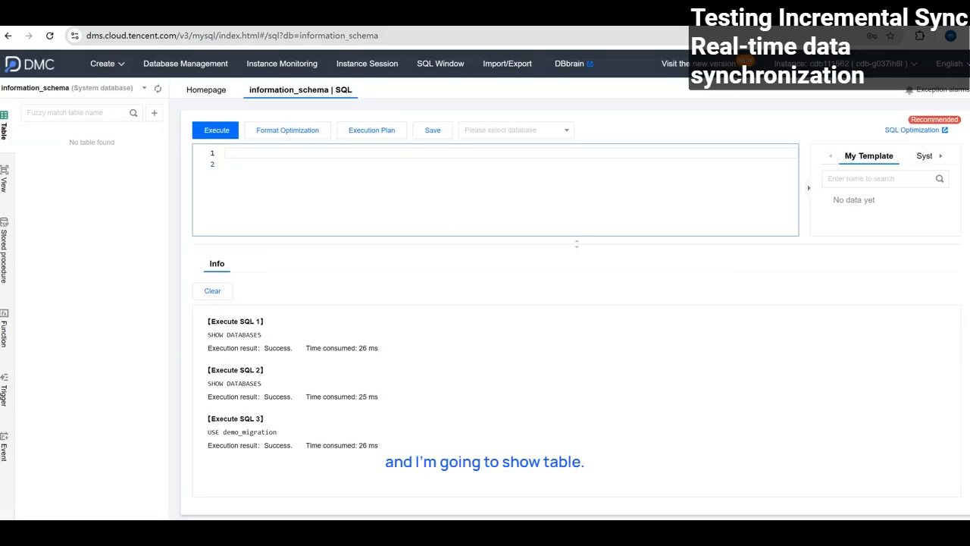
{"action": "left_click", "coordinate": [358, 153]}
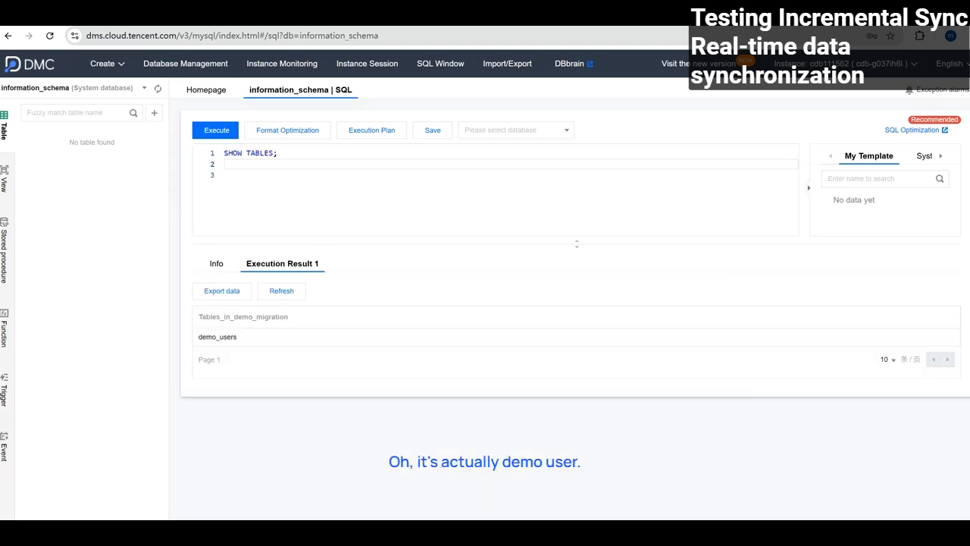
Run SELECT * FROM demo_users; on the target, confirming it is empty, then return to CloudShell.
{"action": "left_click_drag", "start_coordinate": [305, 156], "coordinate": [212, 151]}
{"action": "key", "text": "BackSpace"}
{"action": "type", "text": "SELECT * FROM demo_users;"}
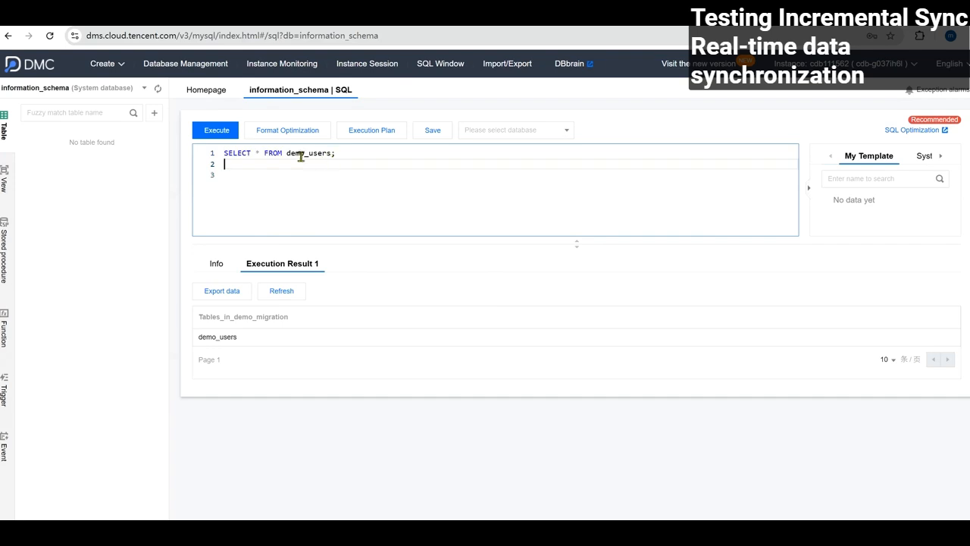
{"action": "left_click", "coordinate": [217, 130]}
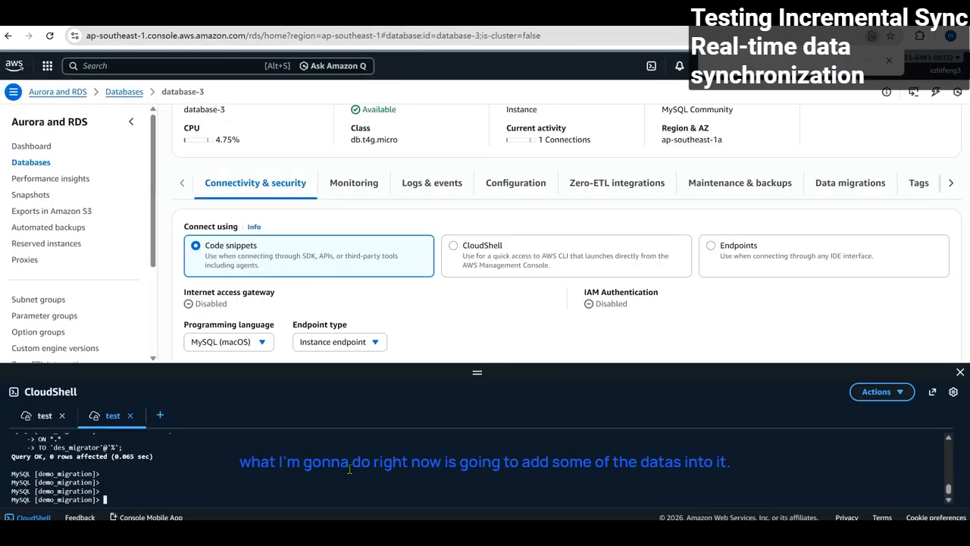
{"action": "key", "text": "Return"}
{"action": "key", "text": "Return"}
{"action": "key", "text": "Return"}
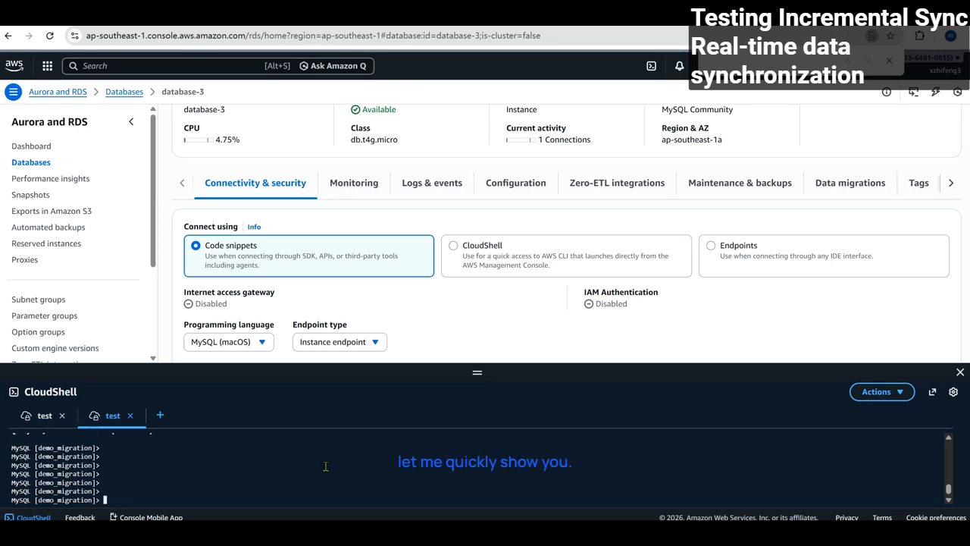
Insert one user row into the source demo_users, verify it with SELECT, then view DTS check failure details.
{"action": "key", "text": "Up"}
{"action": "key", "text": "Return"}
{"action": "key", "text": "Return"}
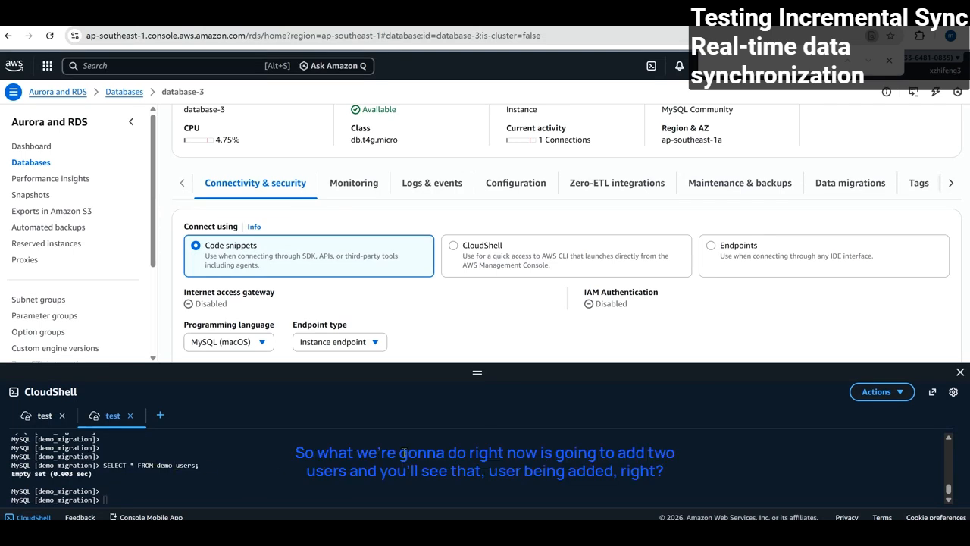
{"action": "left_click", "coordinate": [394, 456]}
{"action": "key", "text": "ctrl+v"}
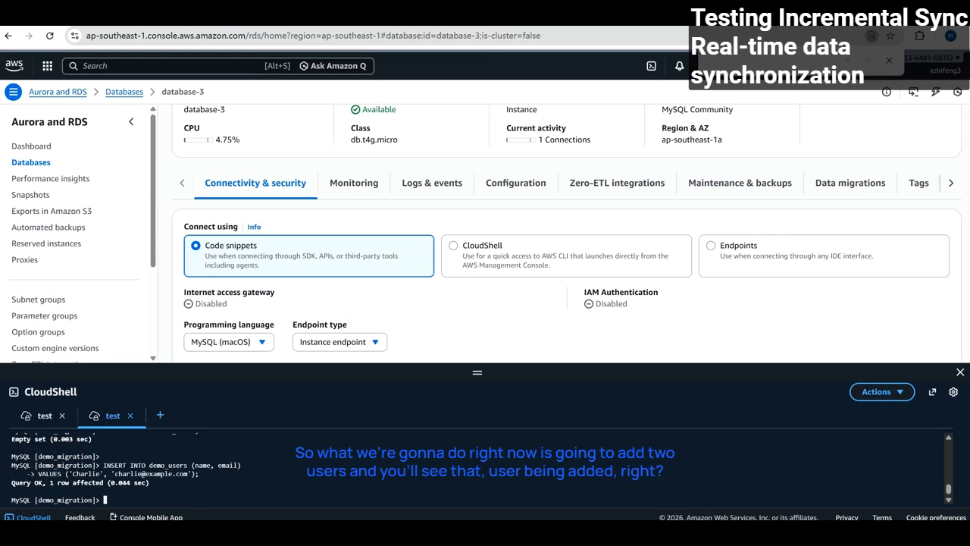
{"action": "type", "text": "SELECT * FROM demo_users;"}
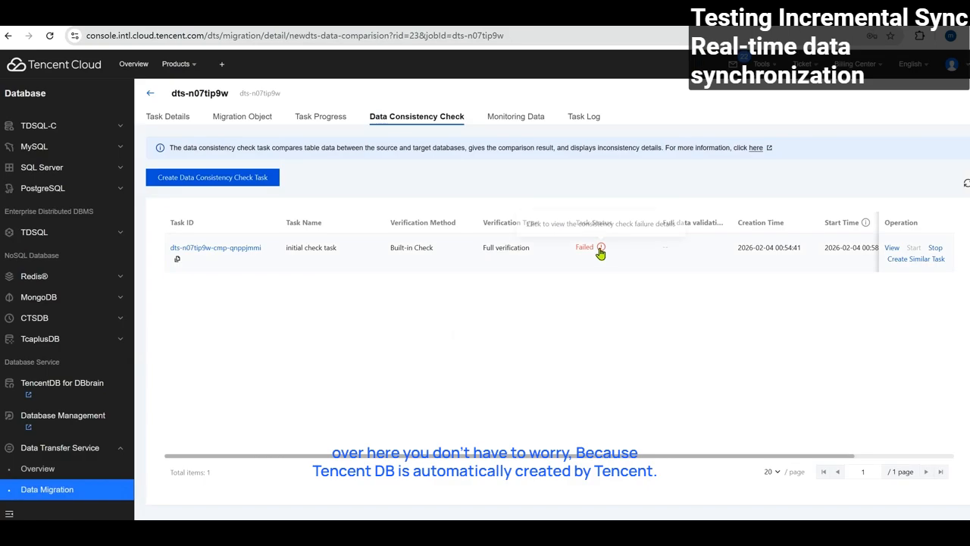
{"action": "left_click", "coordinate": [580, 310]}
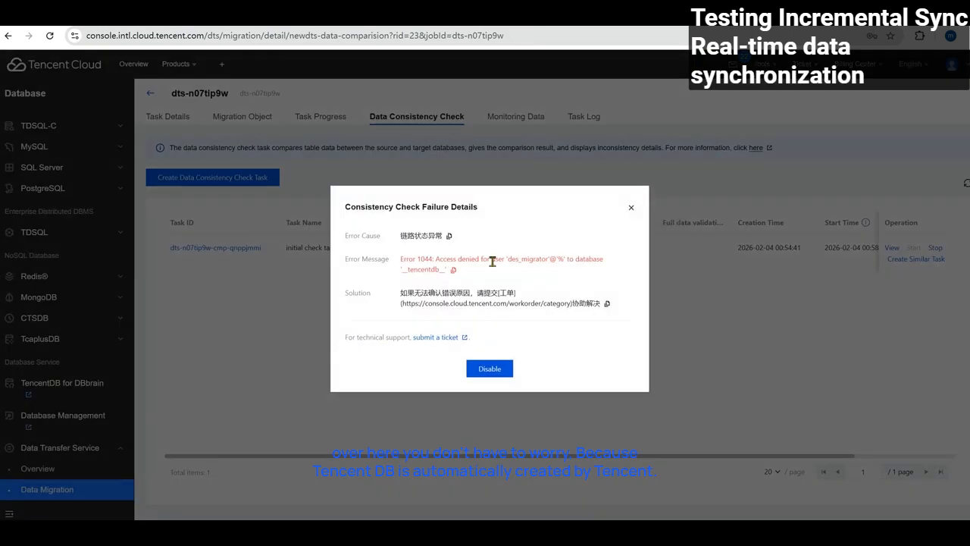
Highlight the __tencentdb__ database and user name in the Error 1044 message, then close the dialog.
{"action": "left_click_drag", "start_coordinate": [405, 271], "coordinate": [442, 271]}
{"action": "left_click", "coordinate": [447, 271]}
{"action": "left_click_drag", "start_coordinate": [506, 259], "coordinate": [547, 261]}
{"action": "left_click_drag", "start_coordinate": [568, 258], "coordinate": [585, 269]}
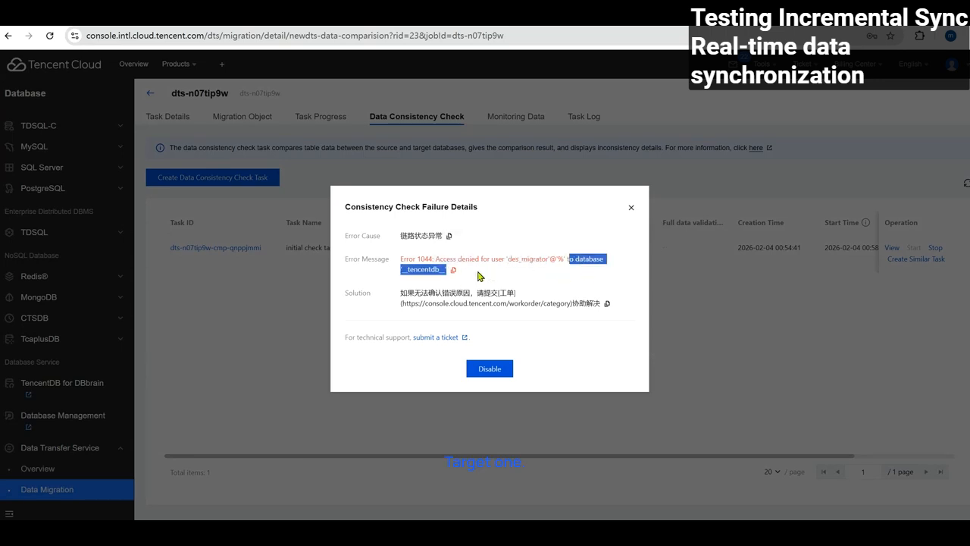
{"action": "mouse_move", "coordinate": [448, 270]}
{"action": "left_mouse_down"}
{"action": "mouse_move", "coordinate": [402, 270]}
{"action": "mouse_move", "coordinate": [442, 270]}
{"action": "left_mouse_up"}
{"action": "left_click", "coordinate": [419, 270]}
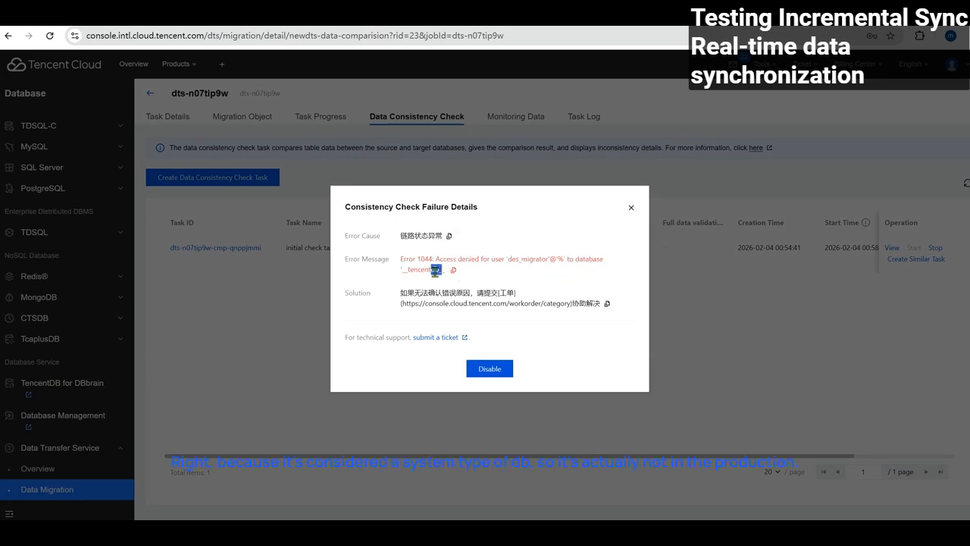
{"action": "left_click", "coordinate": [630, 208]}
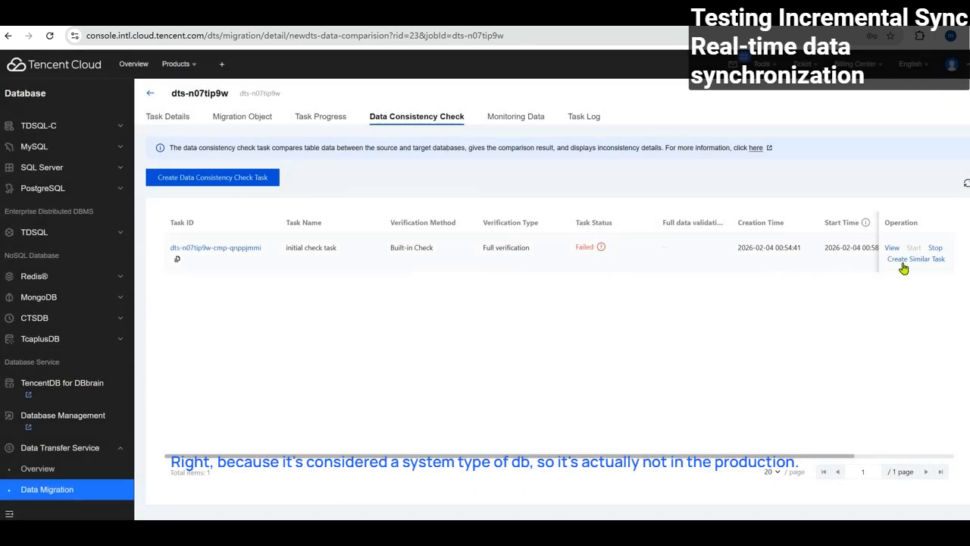
{"action": "left_click", "coordinate": [251, 118]}
Re-run SELECT * FROM demo_users; on the target to see the synced user row.
{"action": "left_click", "coordinate": [171, 119]}
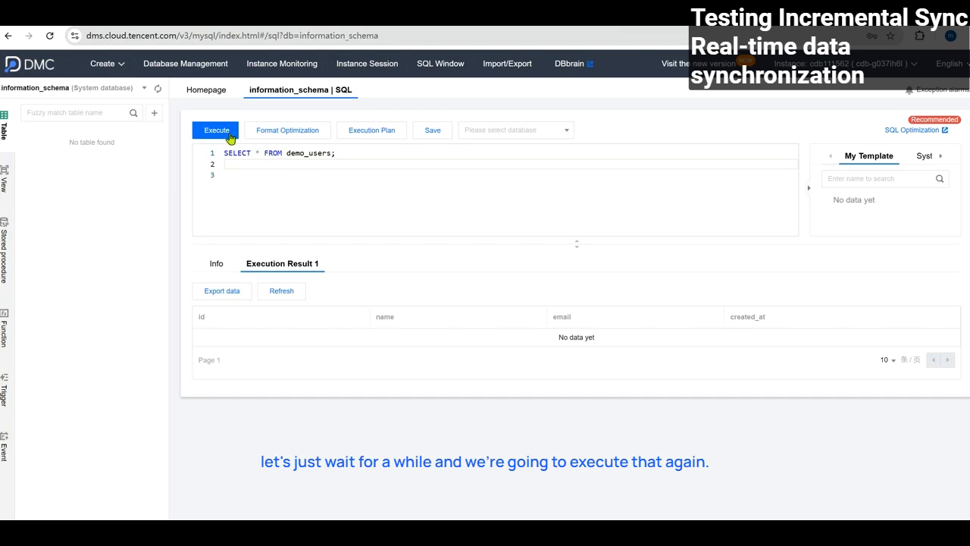
{"action": "left_click", "coordinate": [227, 134]}
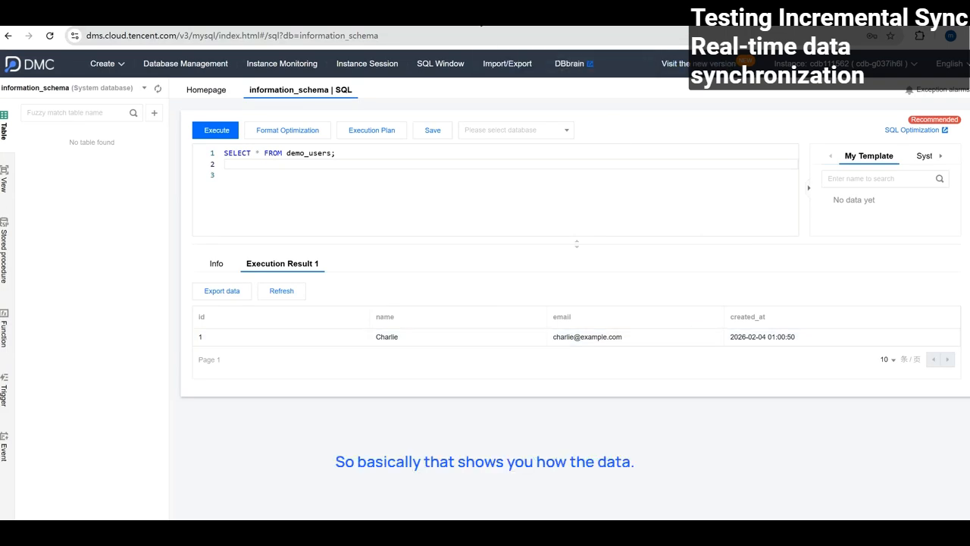
{"action": "left_click", "coordinate": [337, 19]}
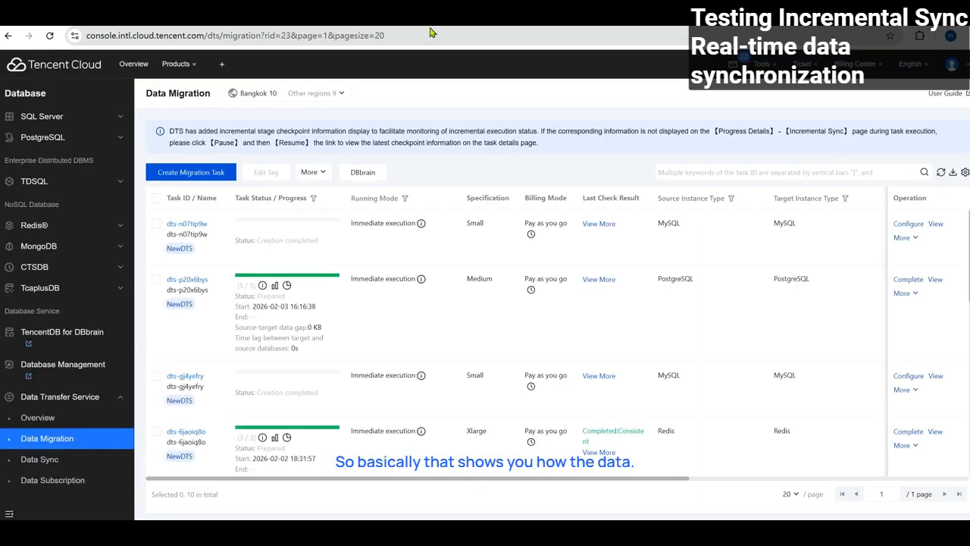